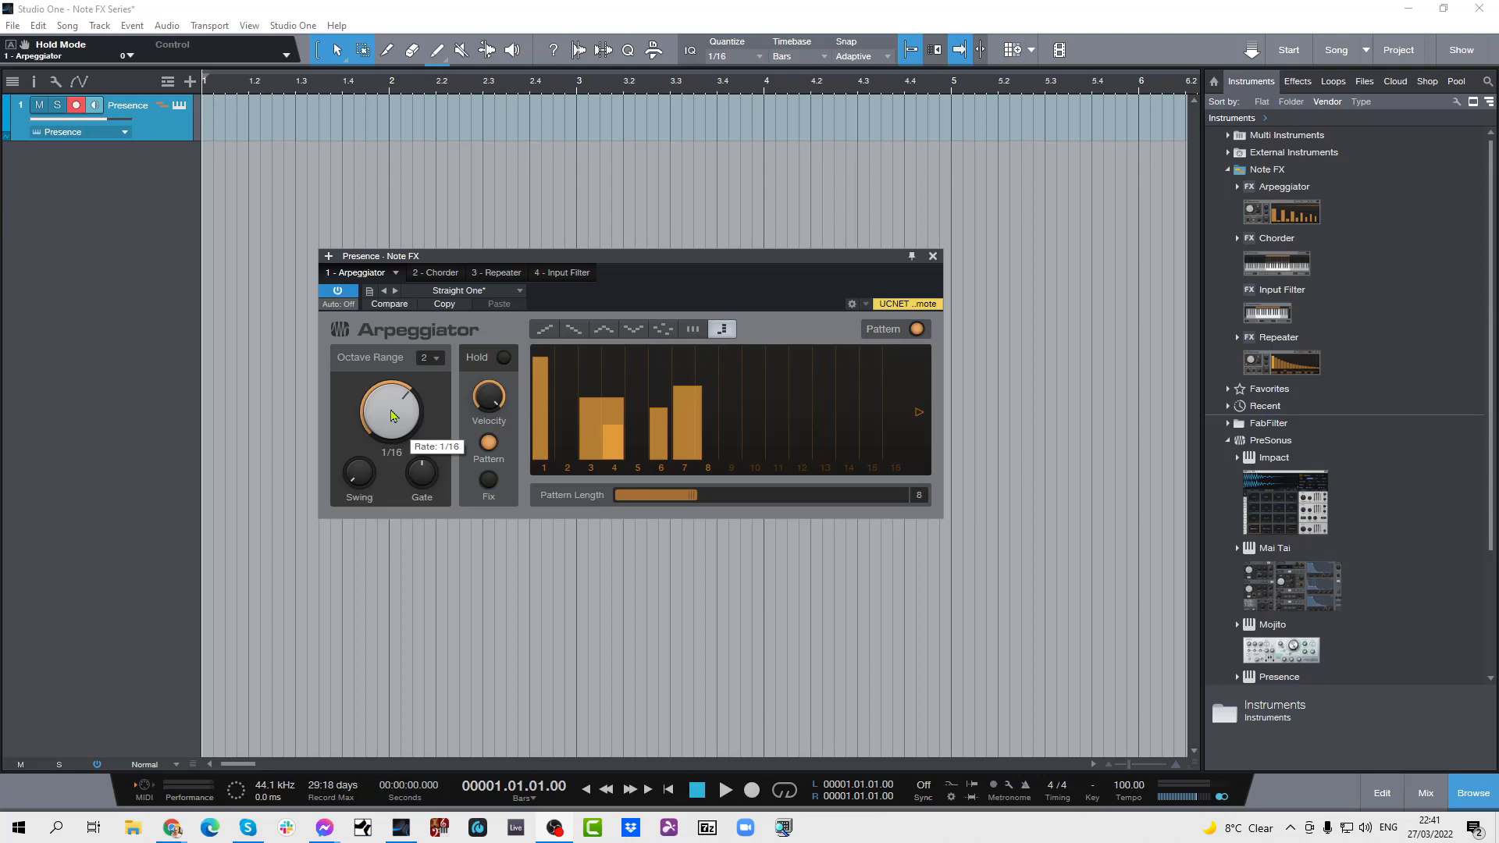
# - Sweep the Arpeggiator rate down to 1/1 D and up to 1/64 T, and return it to 1/16
pyautogui.scroll(-2, 389, 407)
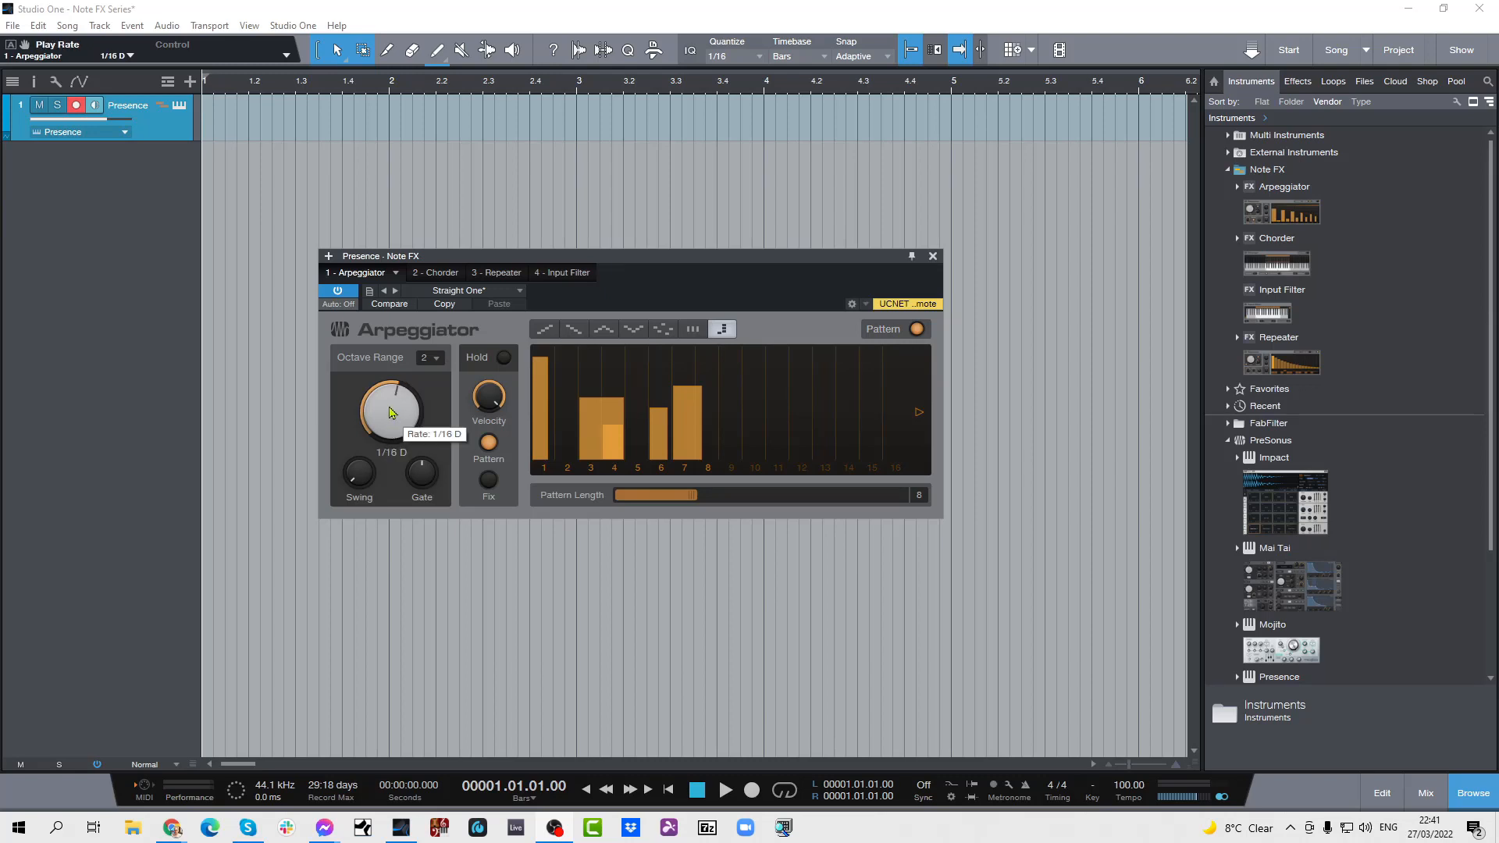
pyautogui.scroll(-10, 392, 412)
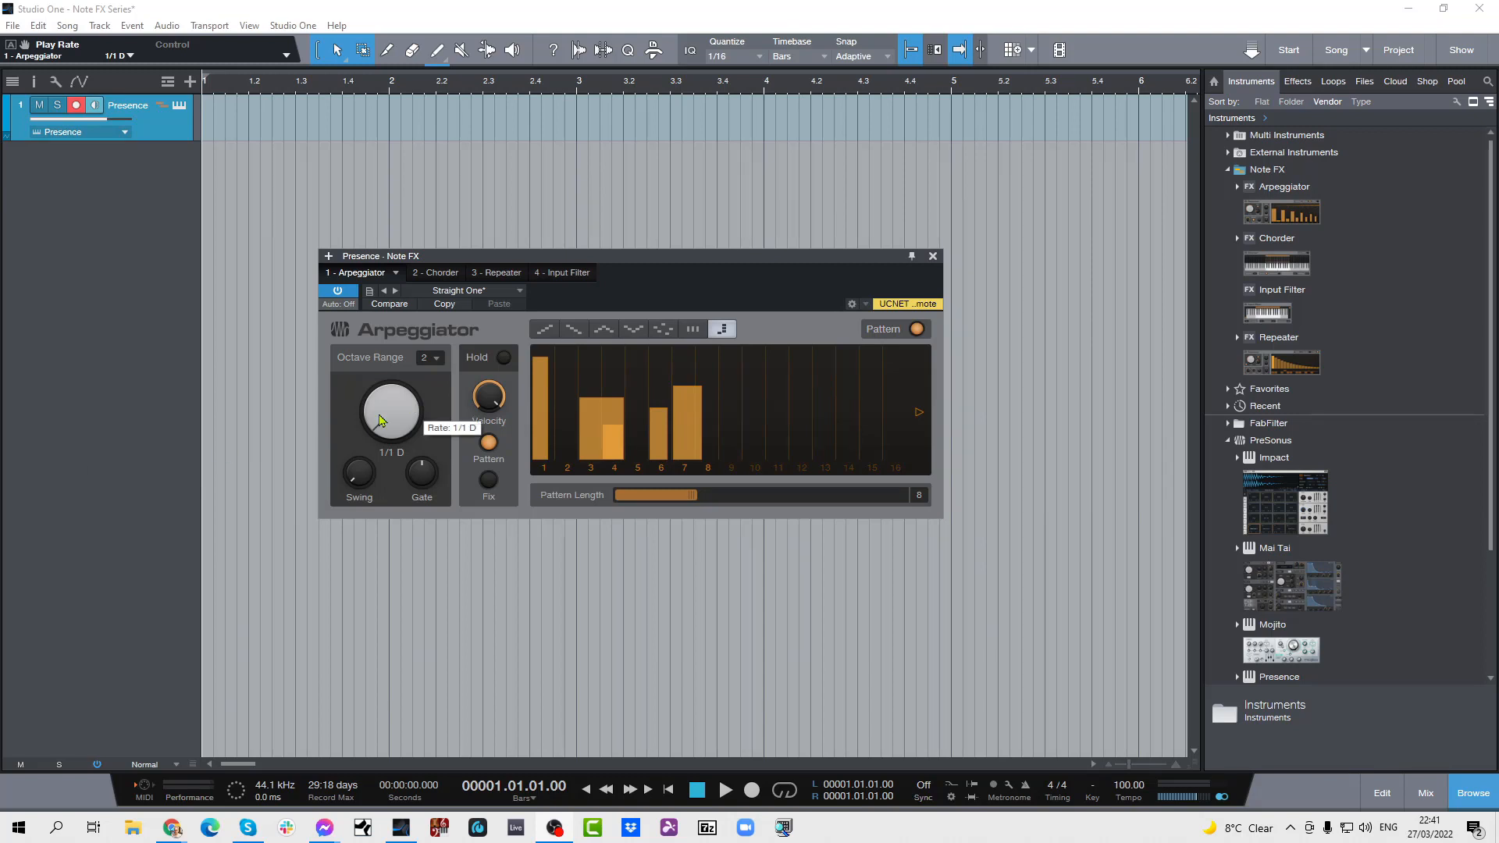
pyautogui.scroll(5, 380, 420)
pyautogui.scroll(15, 380, 420)
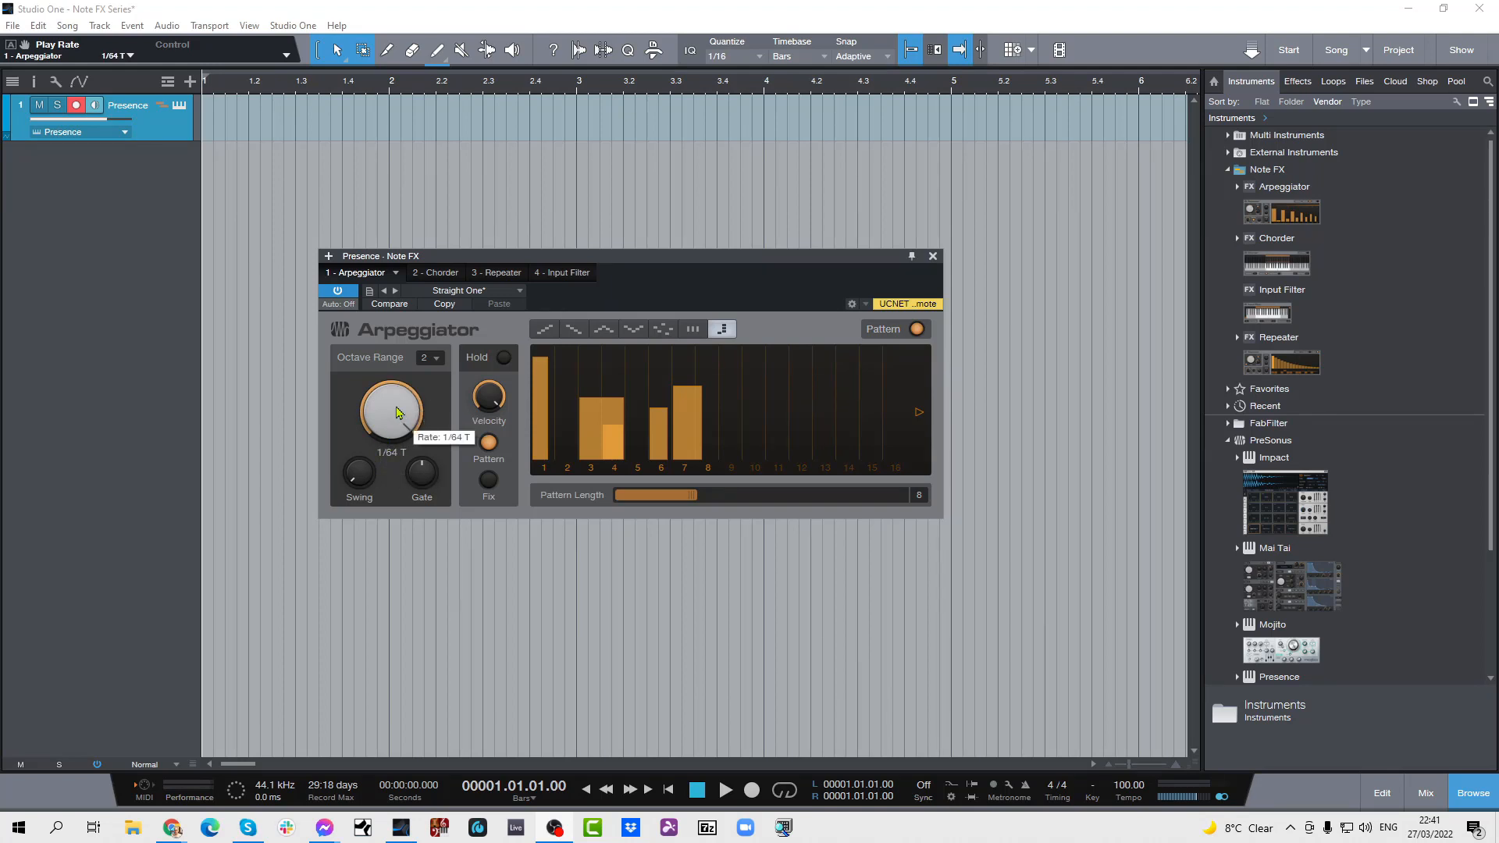
pyautogui.scroll(-4, 396, 412)
pyautogui.scroll(-4, 396, 413)
pyautogui.scroll(2, 396, 413)
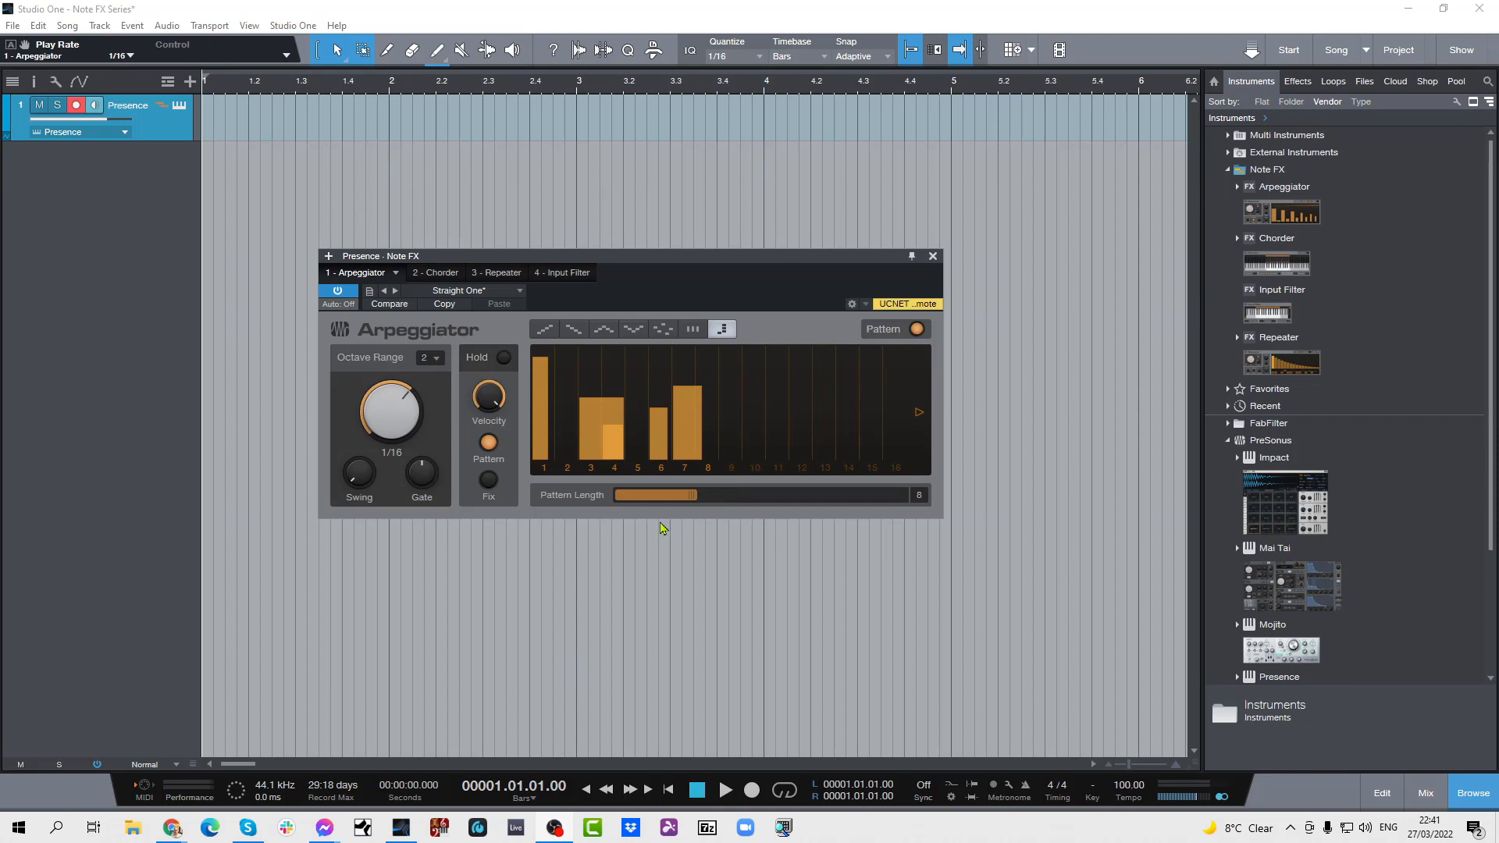
# - Load the Arpeggiator's default preset, and replace it with the Balkan Nights preset
pyautogui.click(466, 292)
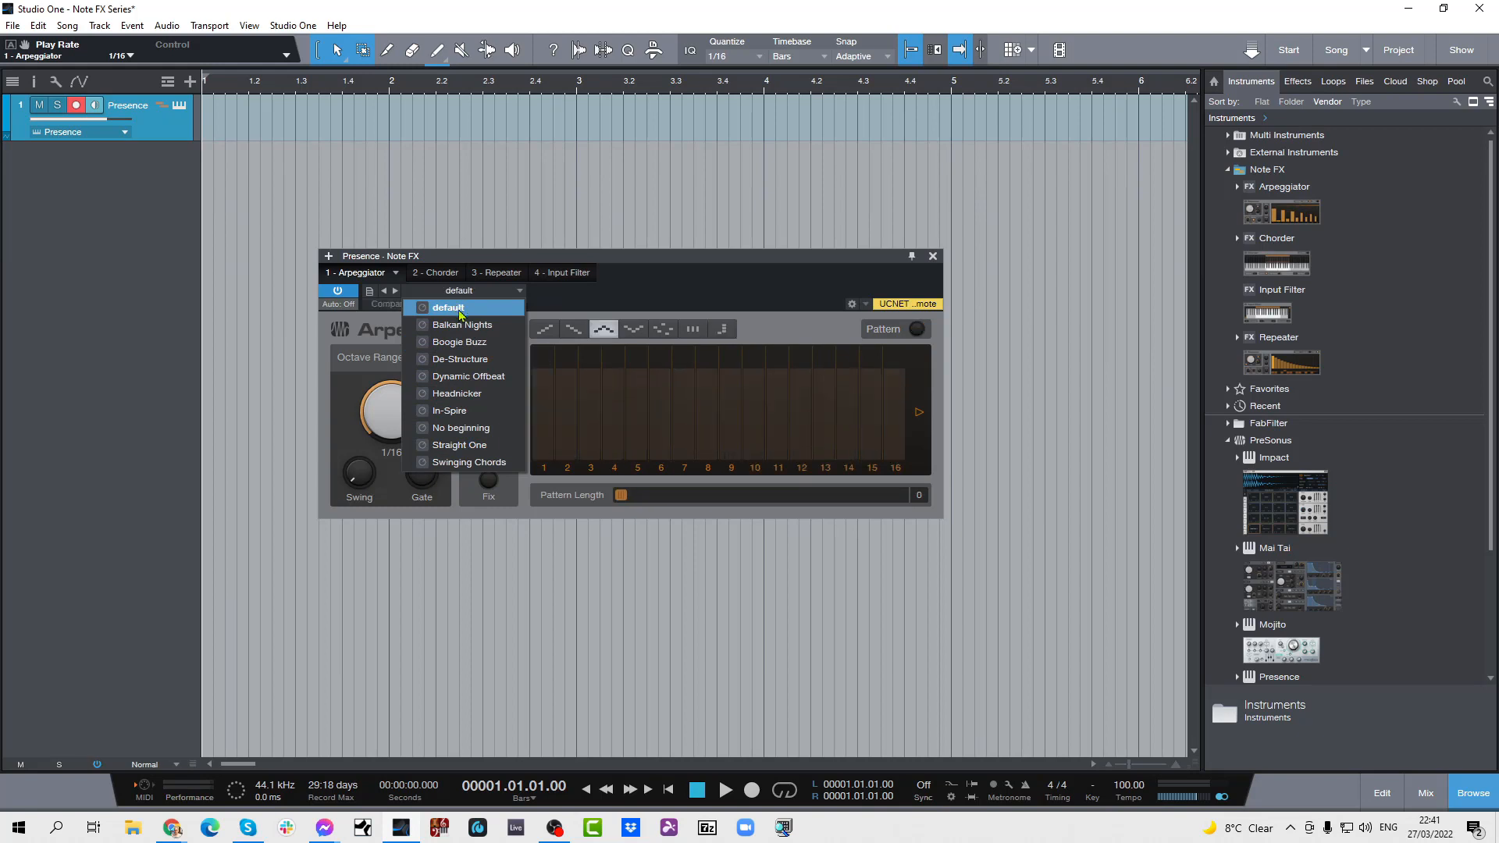
pyautogui.click(454, 310)
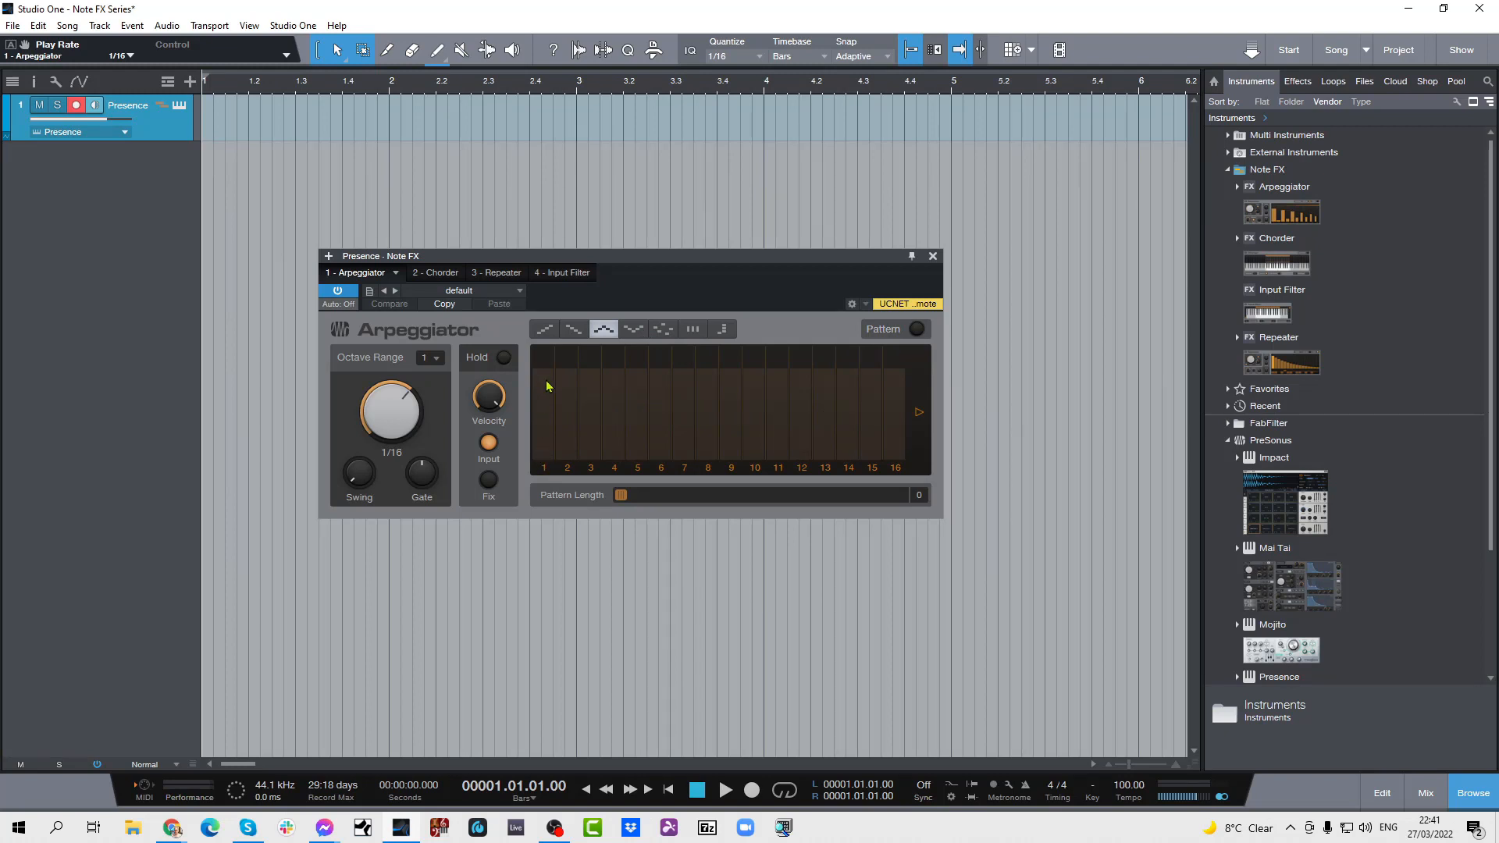
pyautogui.click(490, 294)
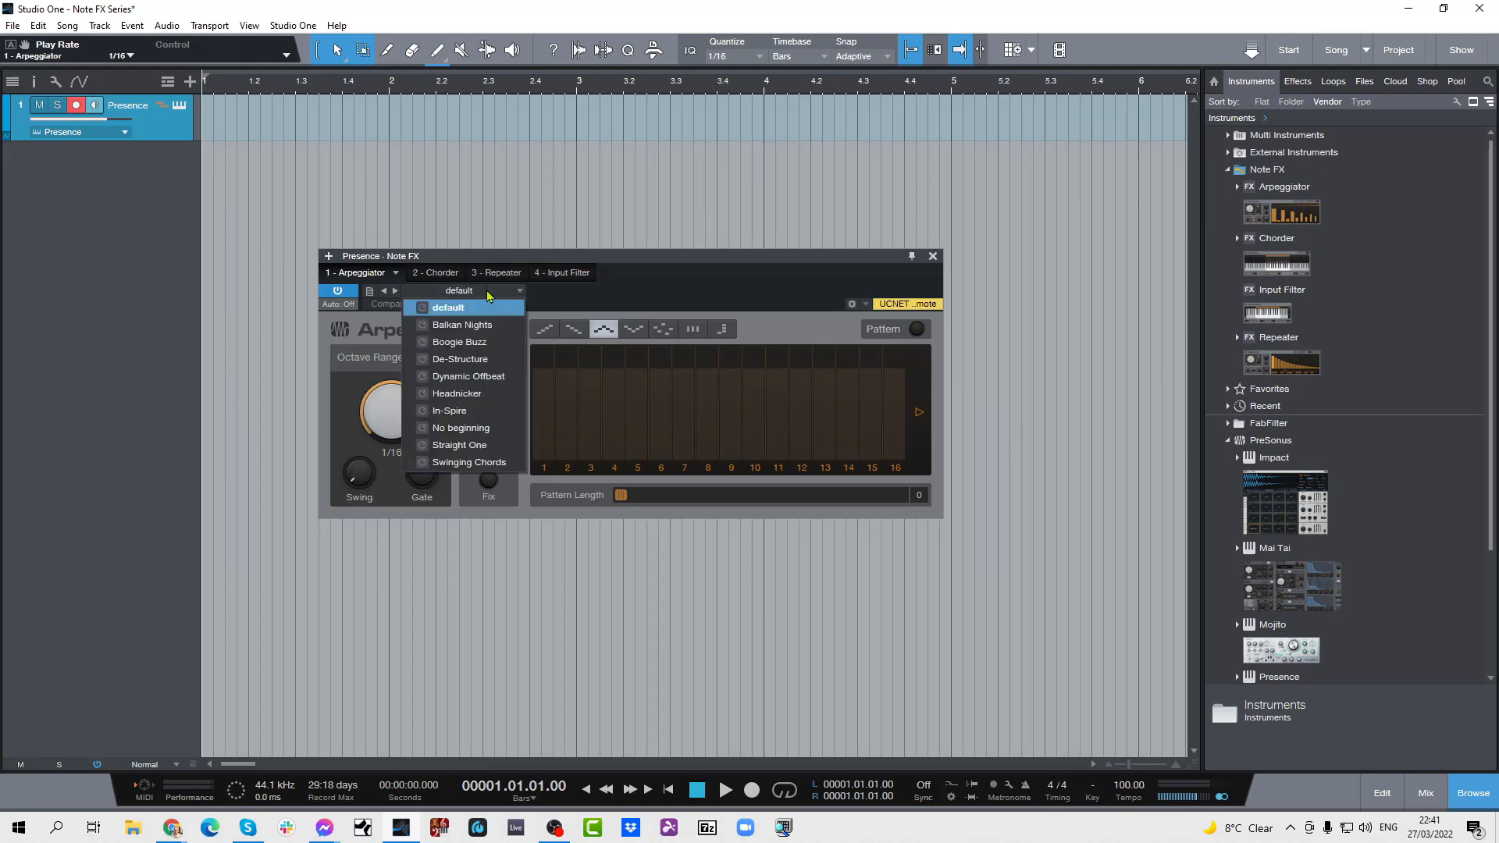
pyautogui.click(462, 325)
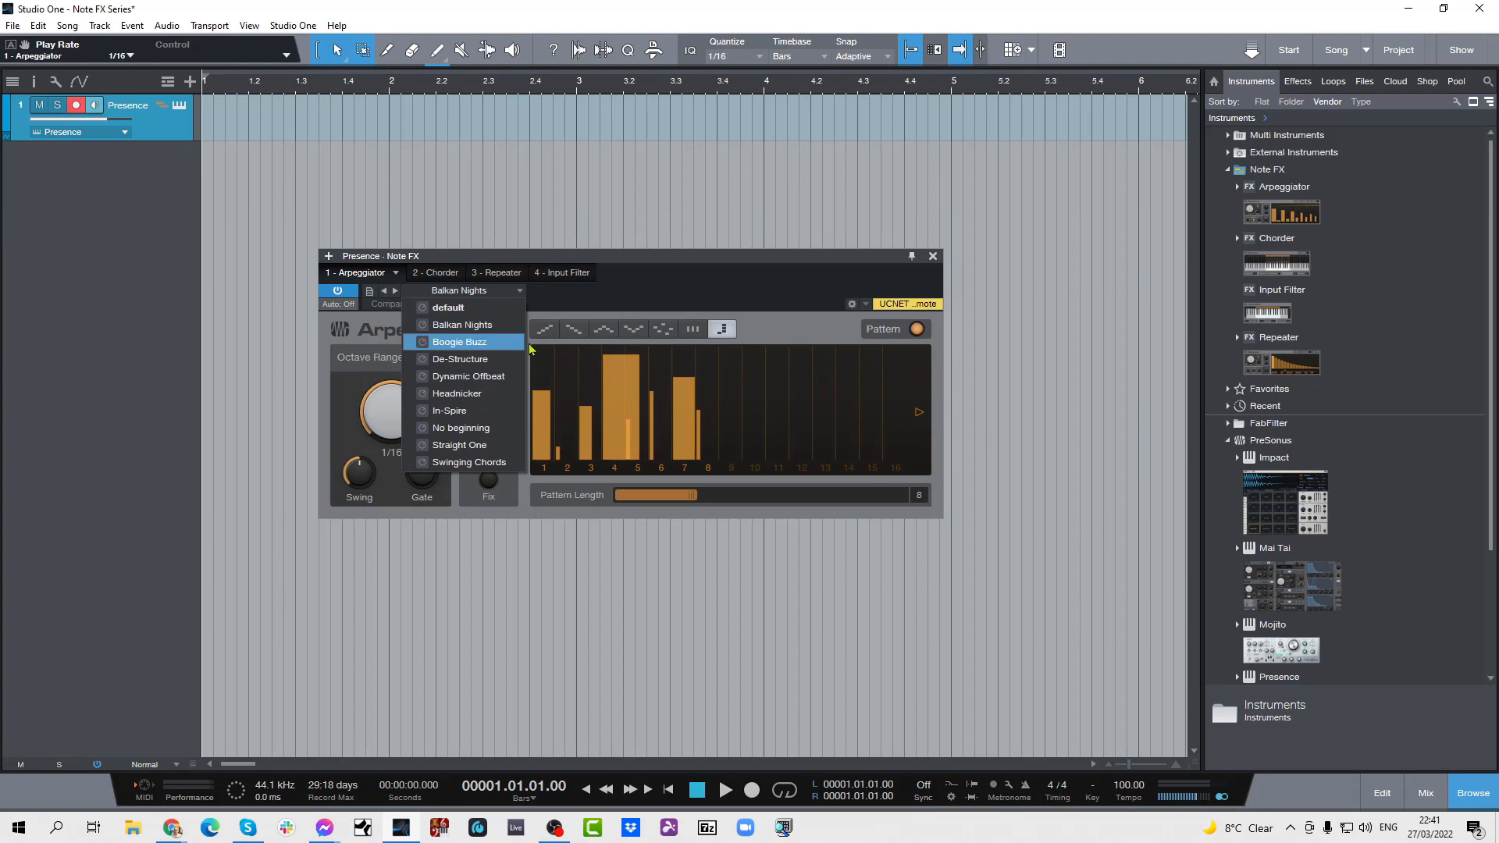
pyautogui.click(624, 357)
# - Lower the level of step 4 in the pattern and set the swing to 8%
pyautogui.moveTo(622, 357)
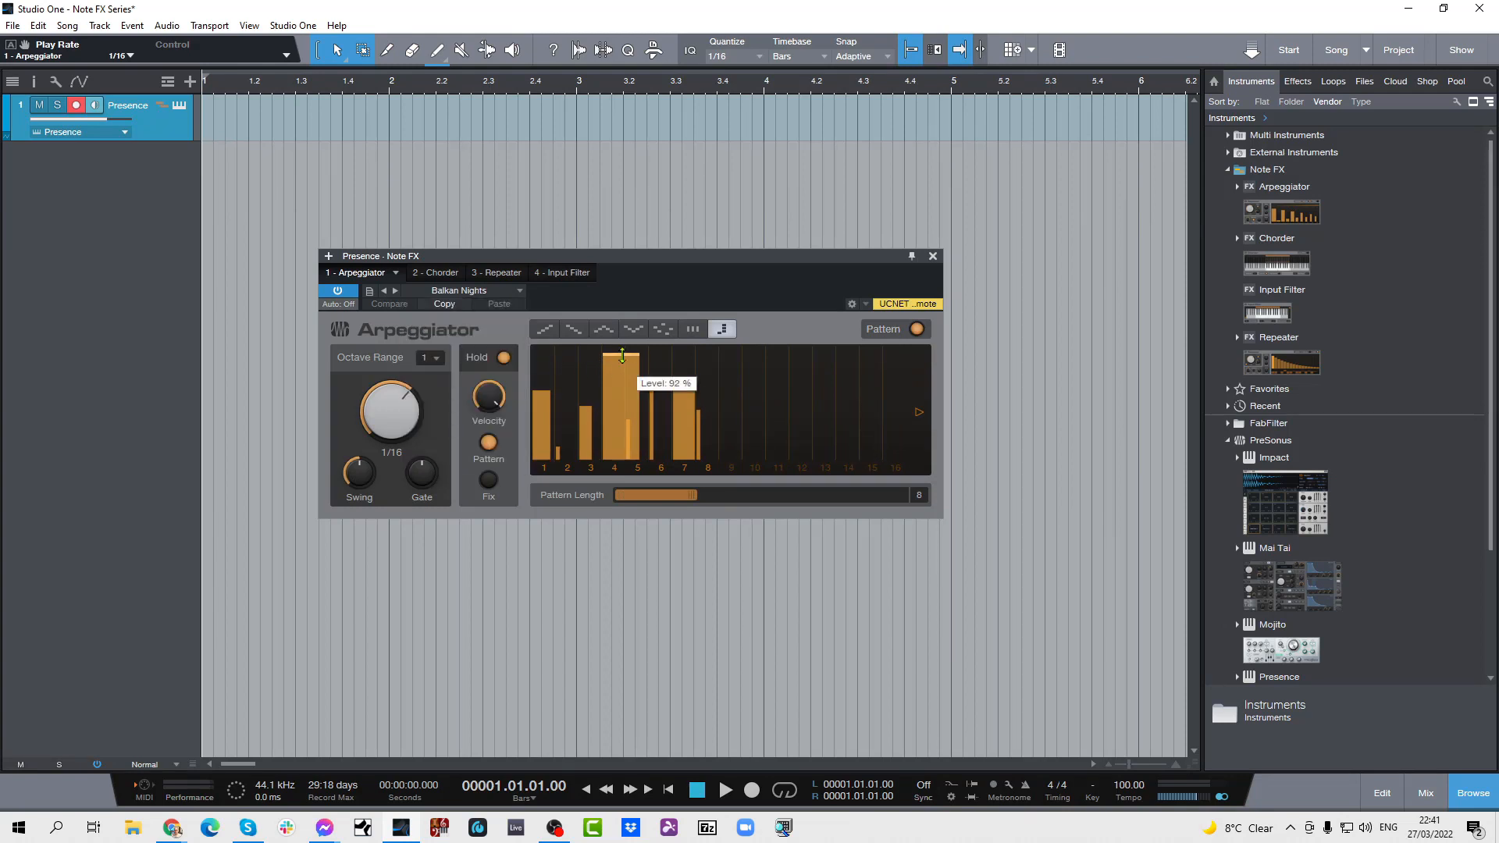
pyautogui.moveTo(622, 356); pyautogui.dragTo(640, 390)
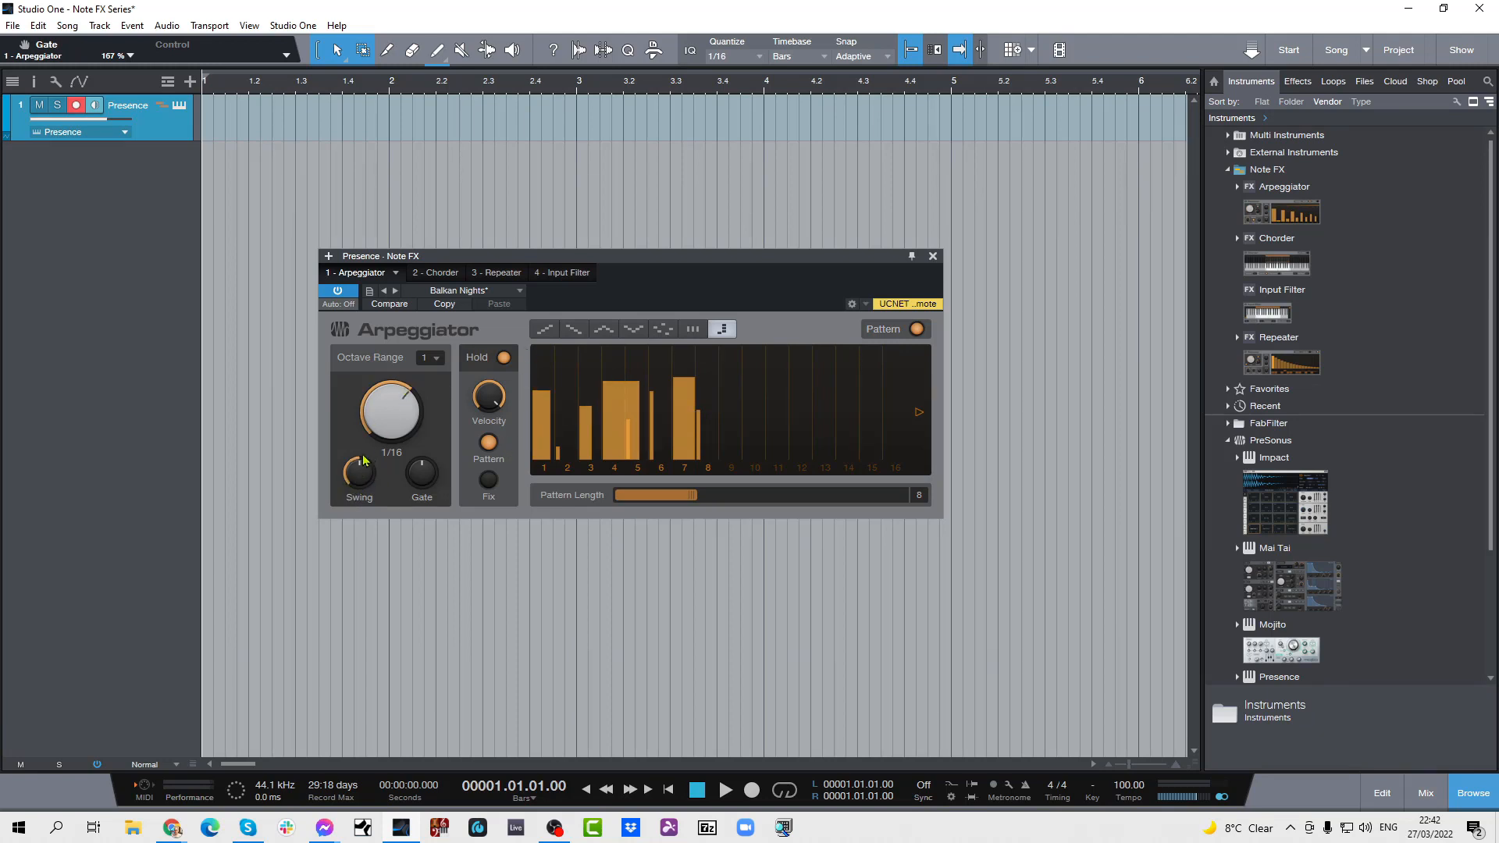
pyautogui.moveTo(362, 469)
pyautogui.moveTo(389, 398)
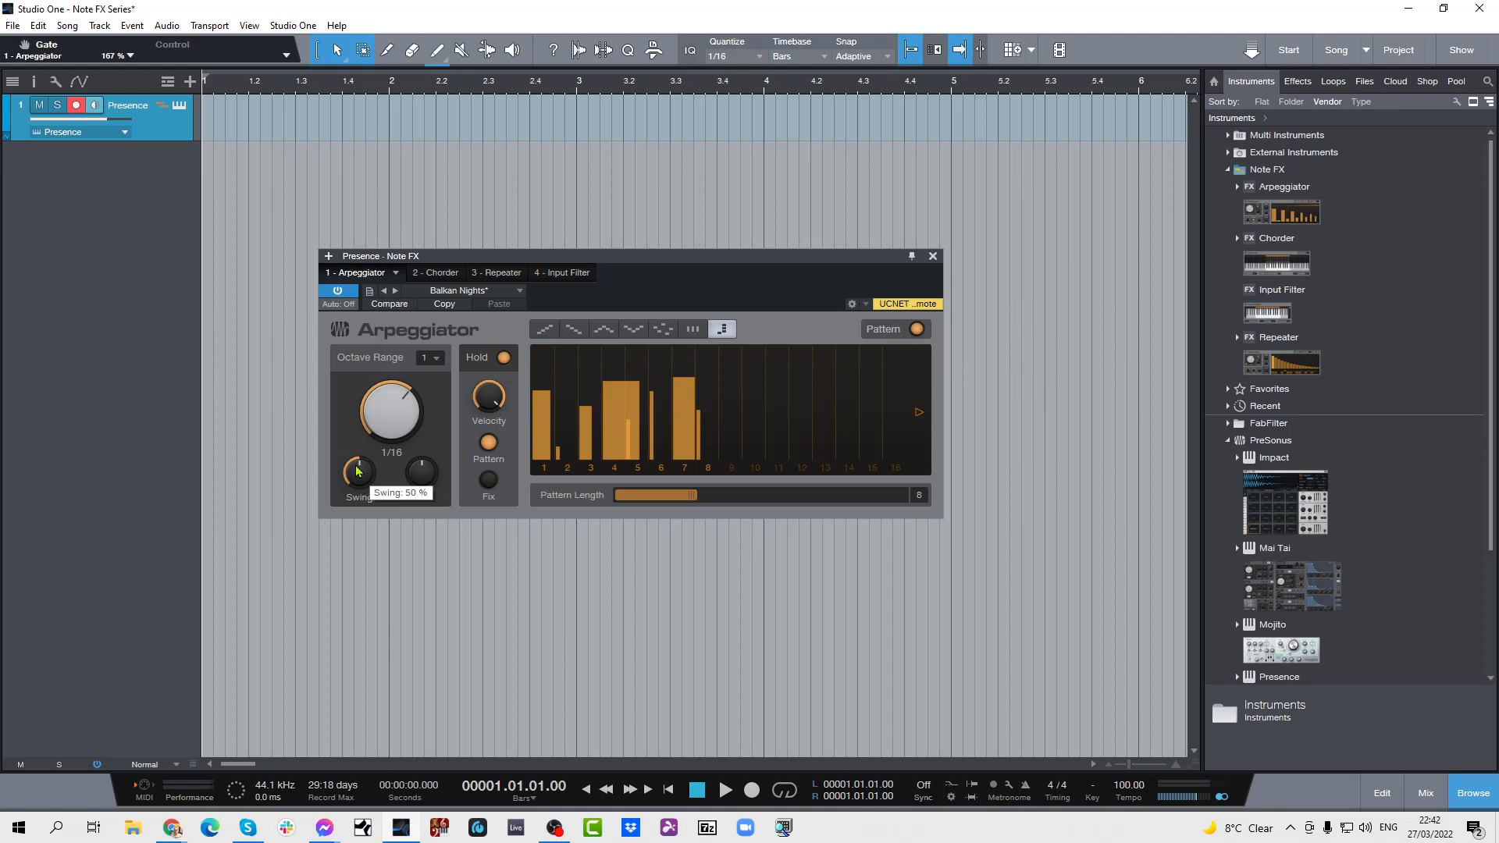
pyautogui.moveTo(358, 471); pyautogui.dragTo(359, 562)
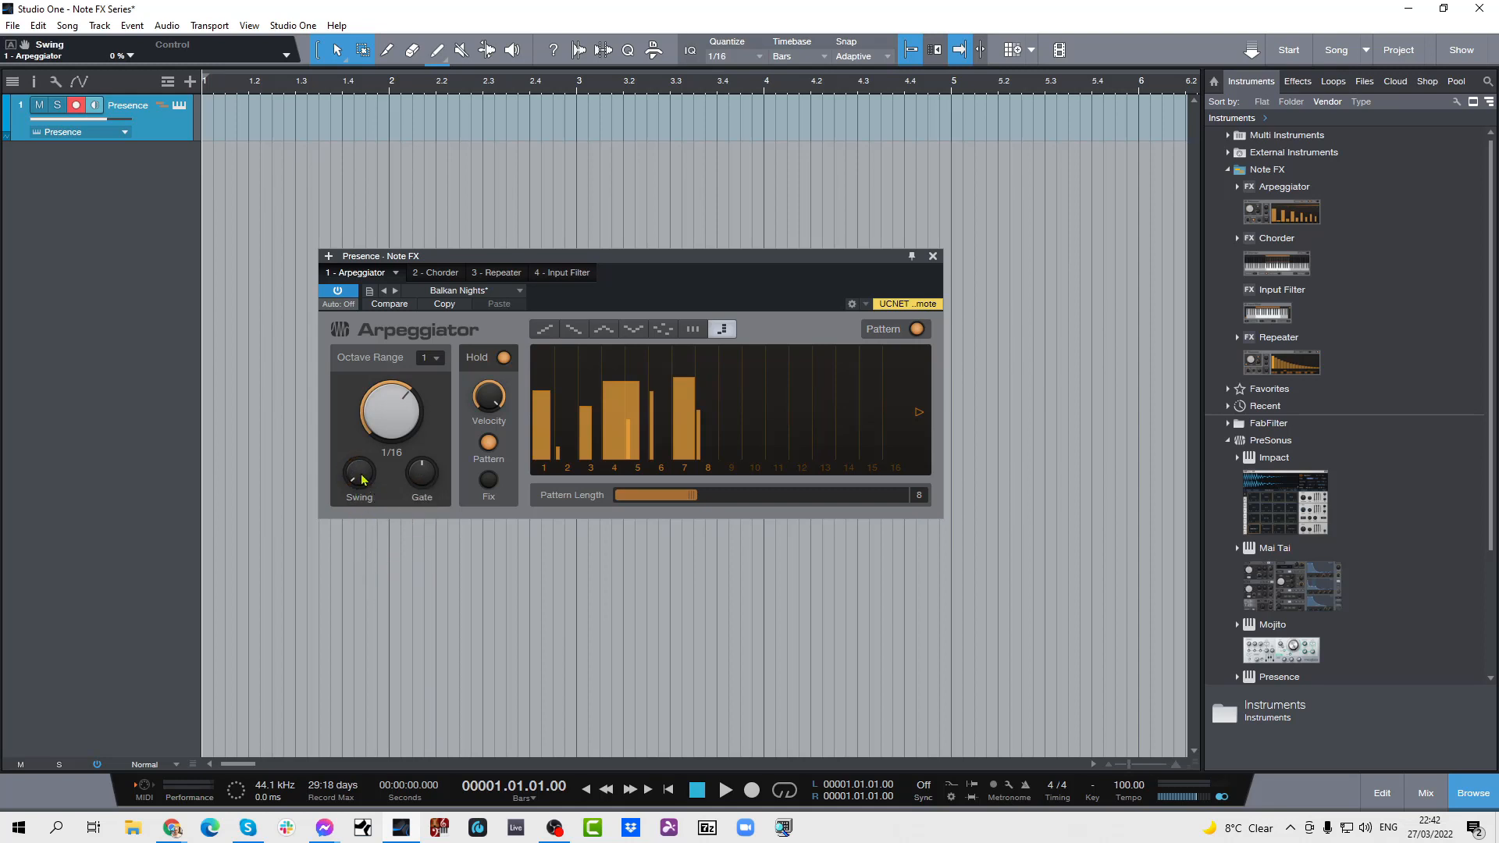
pyautogui.moveTo(362, 478)
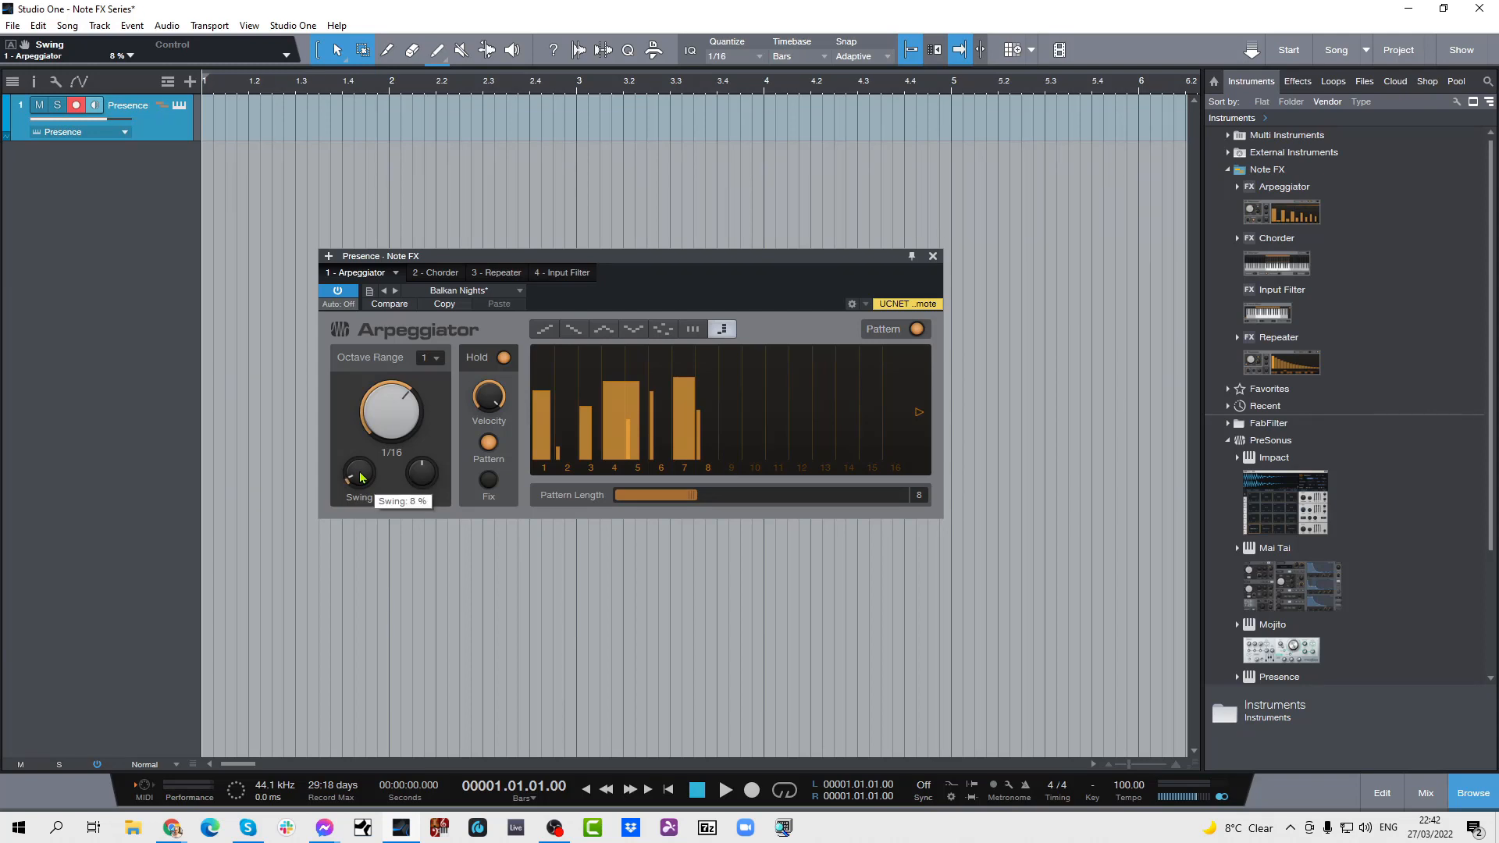
# - Lower the Arpeggiator's global gate to 85% and reset it to 100%
pyautogui.moveTo(422, 474)
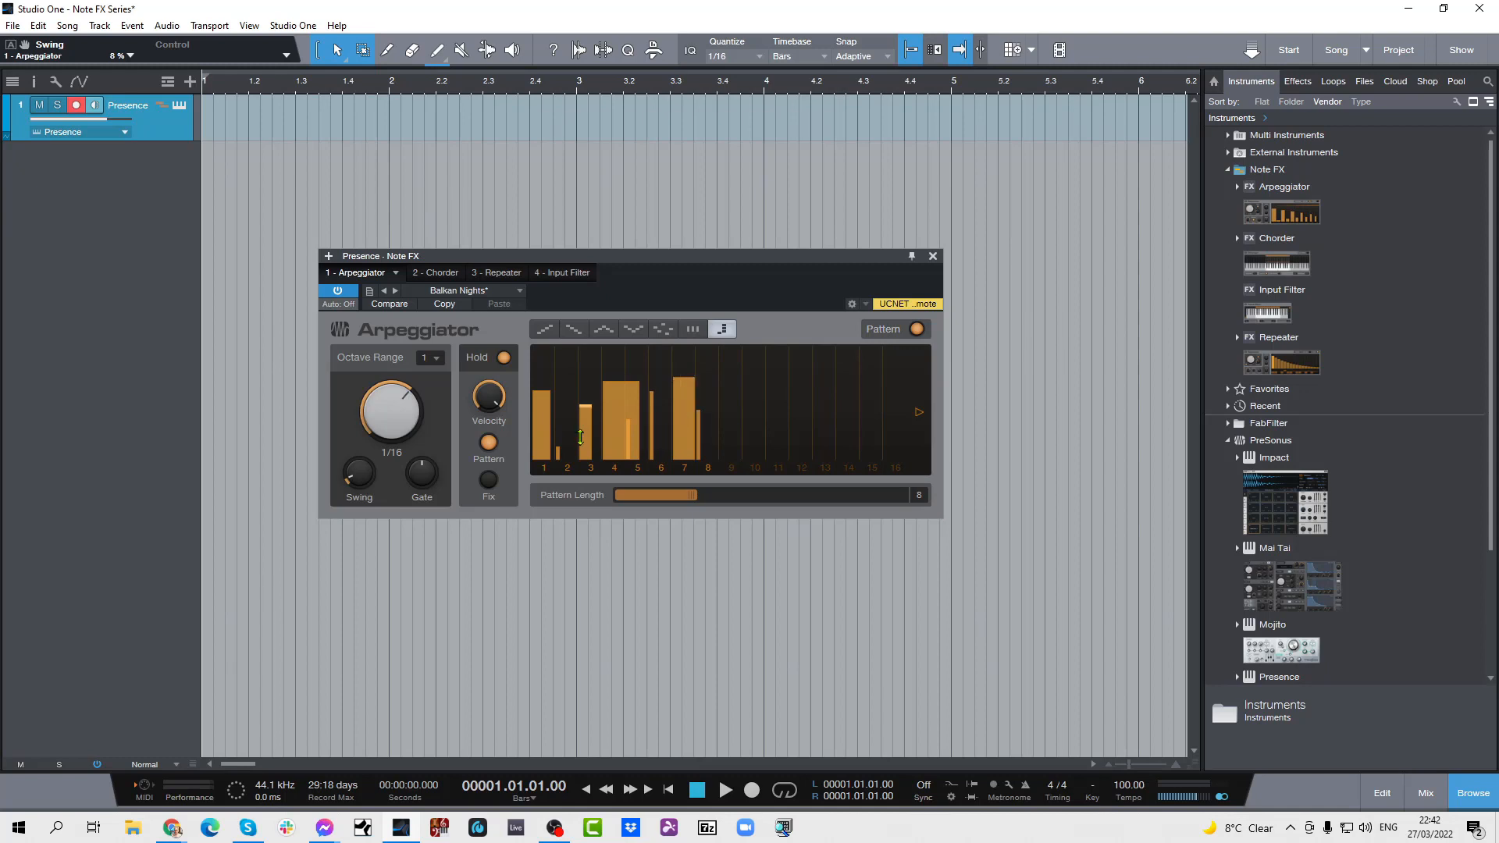
pyautogui.moveTo(424, 468)
pyautogui.mouseDown()
pyautogui.moveTo(422, 529)
pyautogui.moveTo(445, 418)
pyautogui.moveTo(493, 359)
pyautogui.moveTo(423, 519)
pyautogui.moveTo(445, 448)
pyautogui.moveTo(430, 495)
pyautogui.mouseUp()
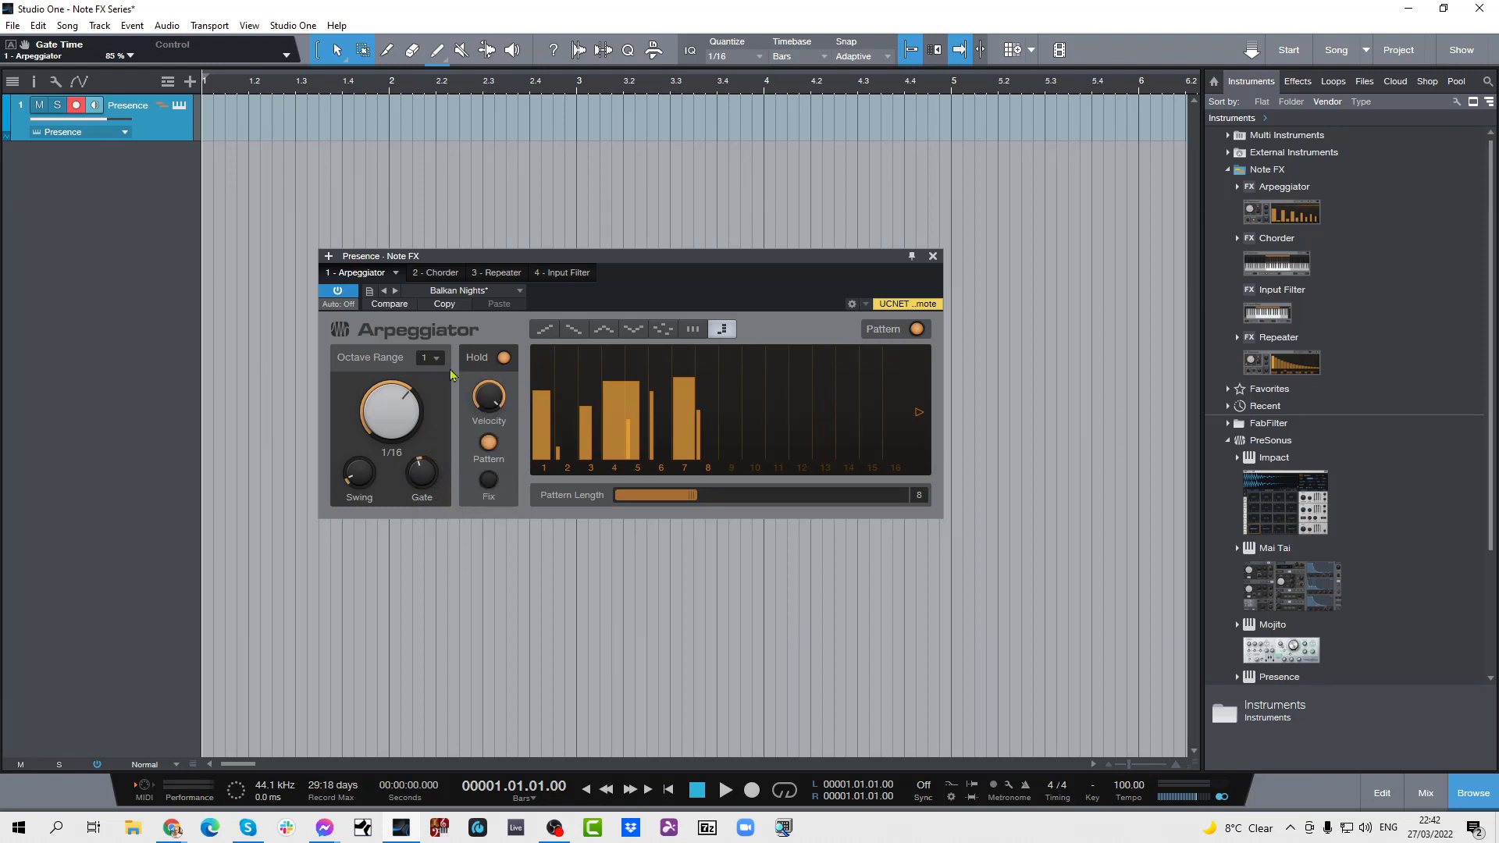
pyautogui.keyDown('ctrl'); pyautogui.click(424, 476); pyautogui.keyUp('ctrl')
# - Load the Straight One preset and lower the velocity of step 1 to 61%
pyautogui.click(483, 293)
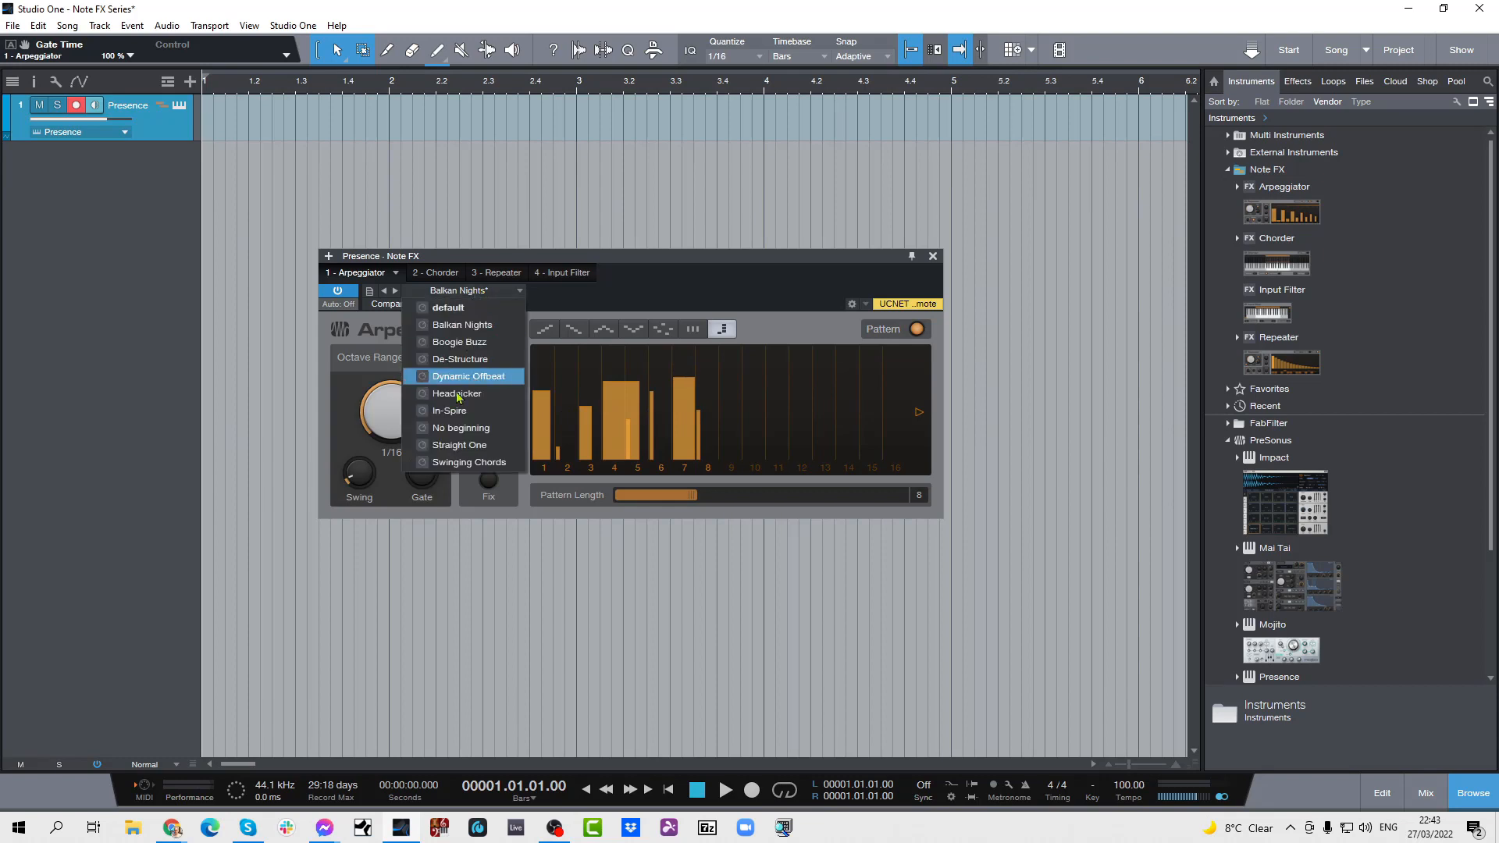
pyautogui.click(459, 445)
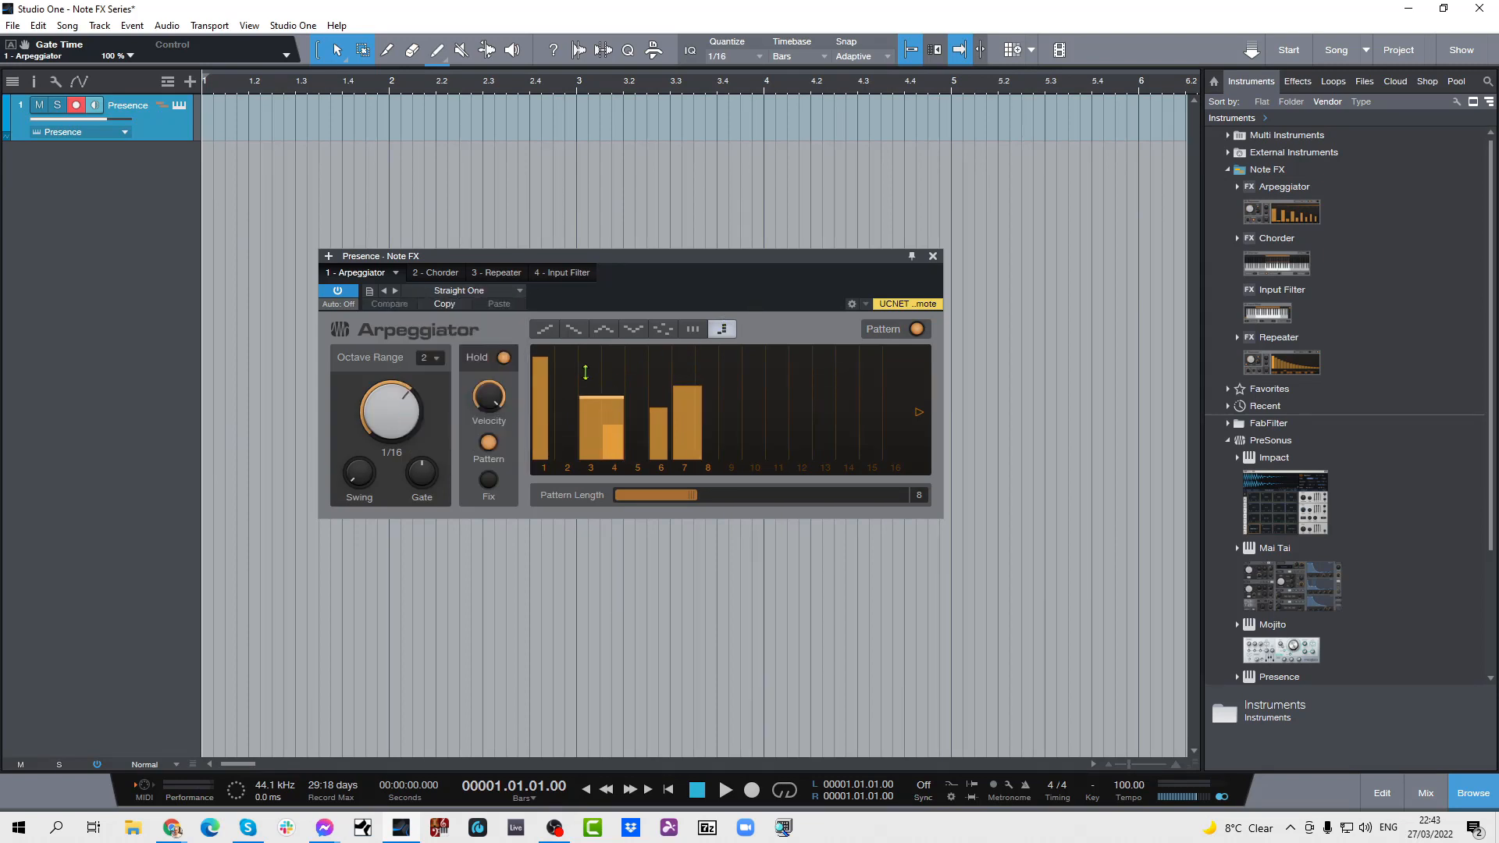
pyautogui.moveTo(538, 360); pyautogui.dragTo(536, 393)
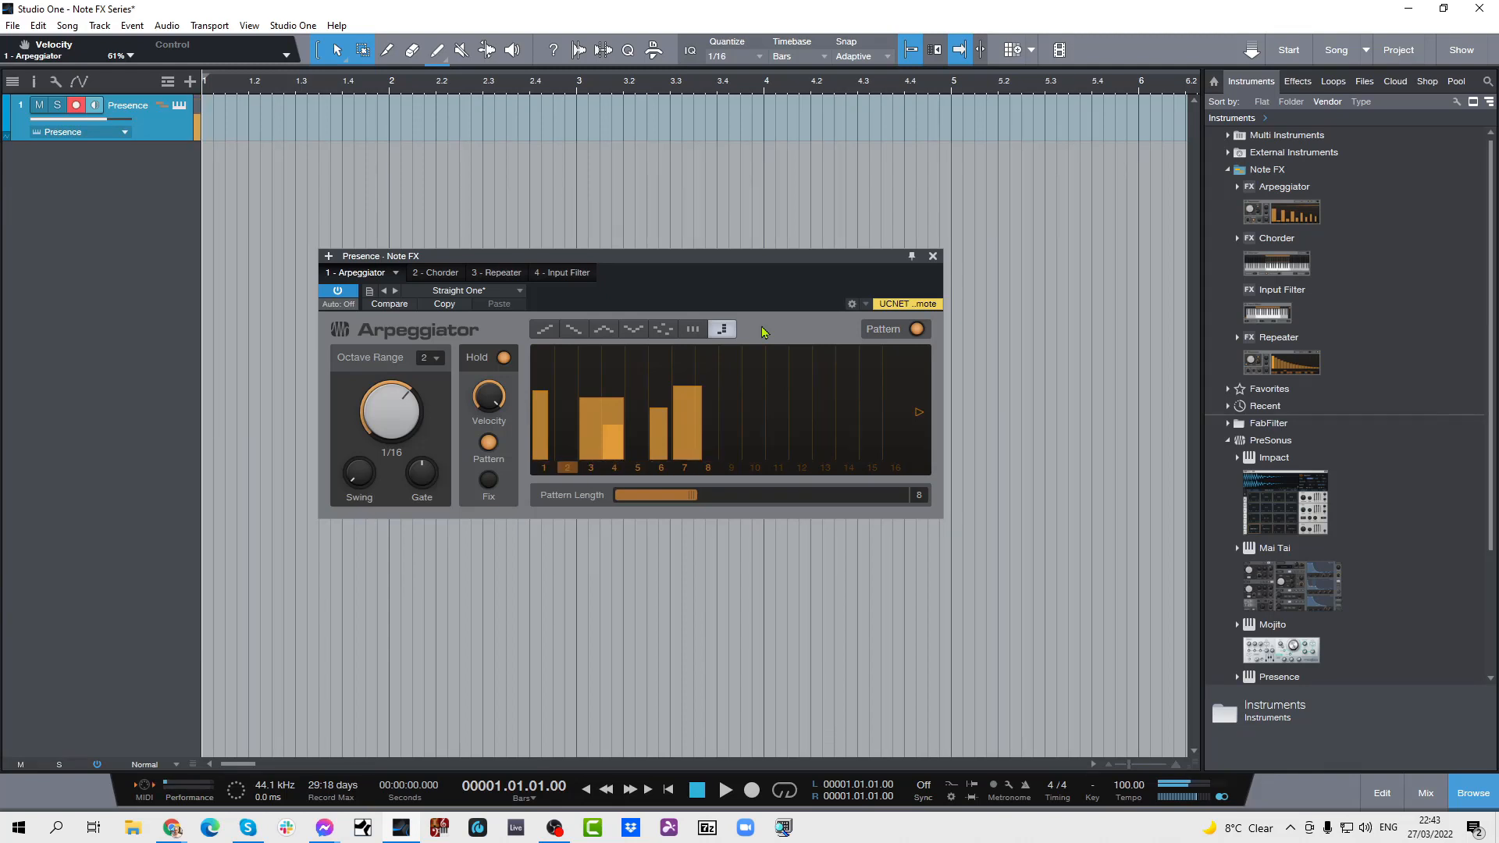
# - Turn off Hold and try the chord, random and up play modes in turn
pyautogui.click(505, 359)
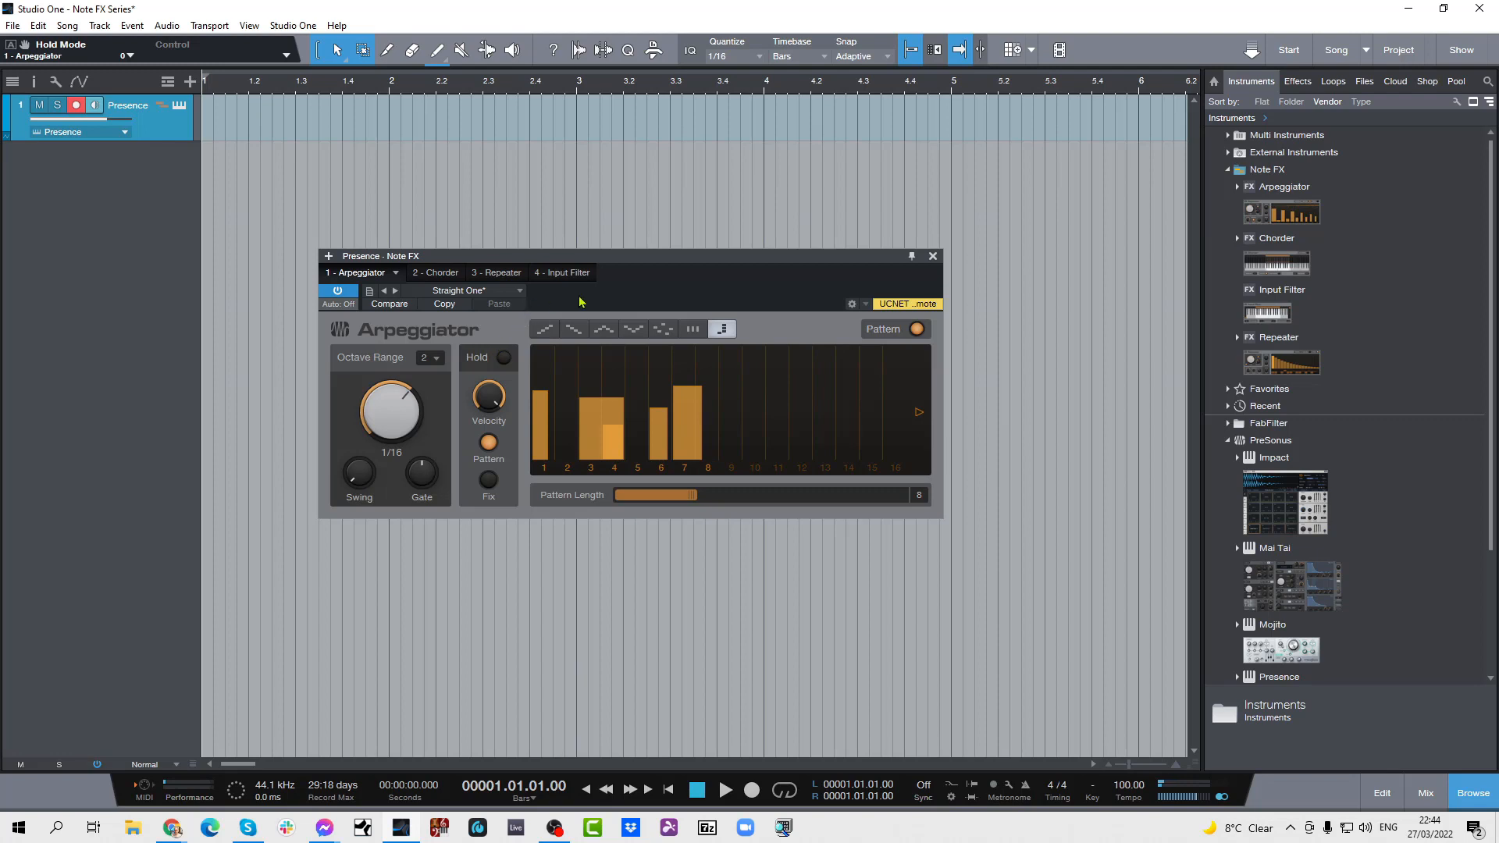
pyautogui.click(693, 330)
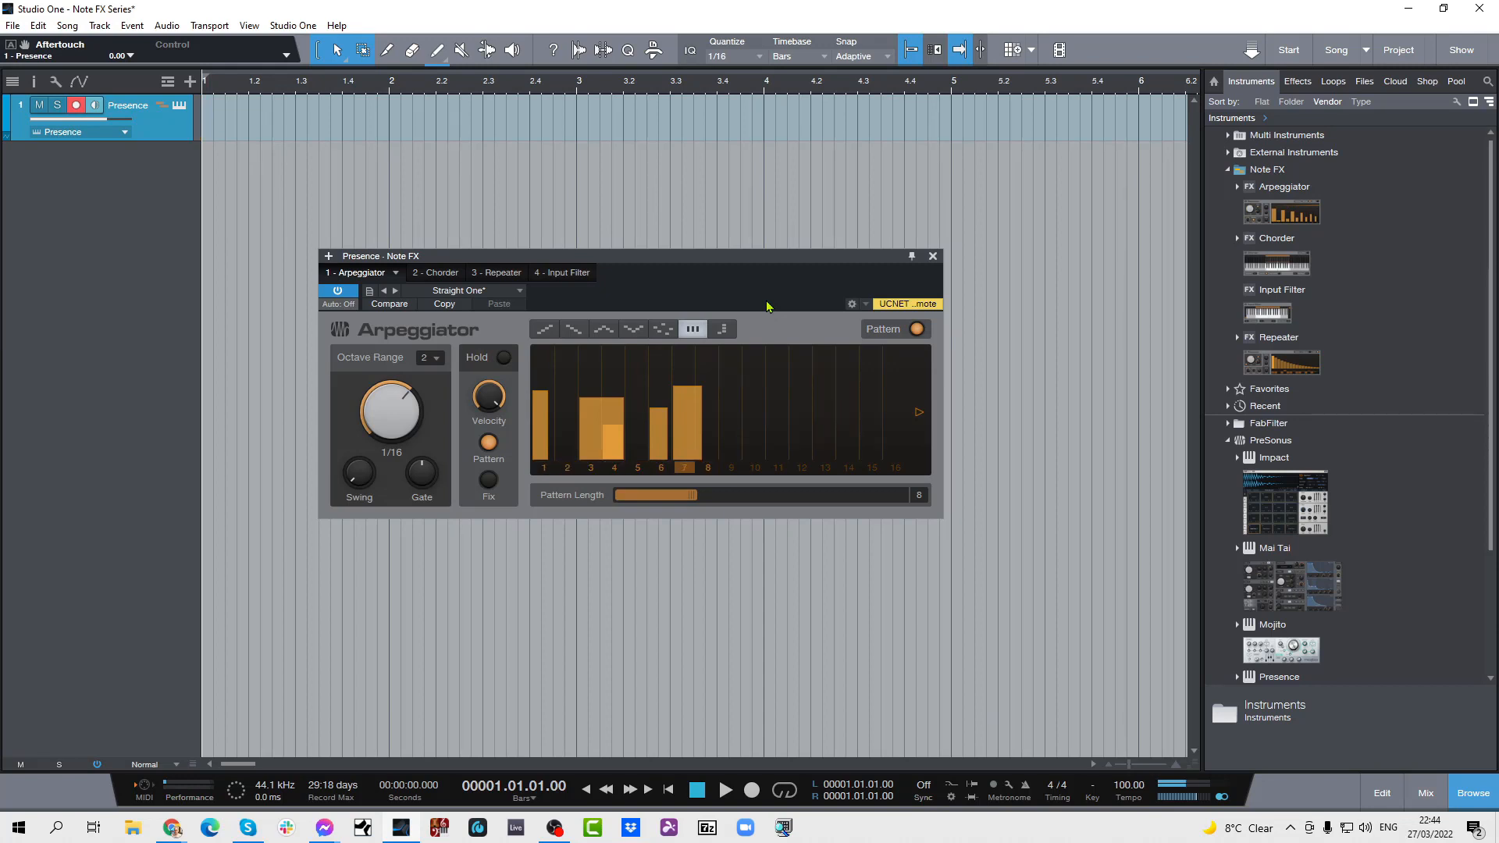
pyautogui.click(663, 331)
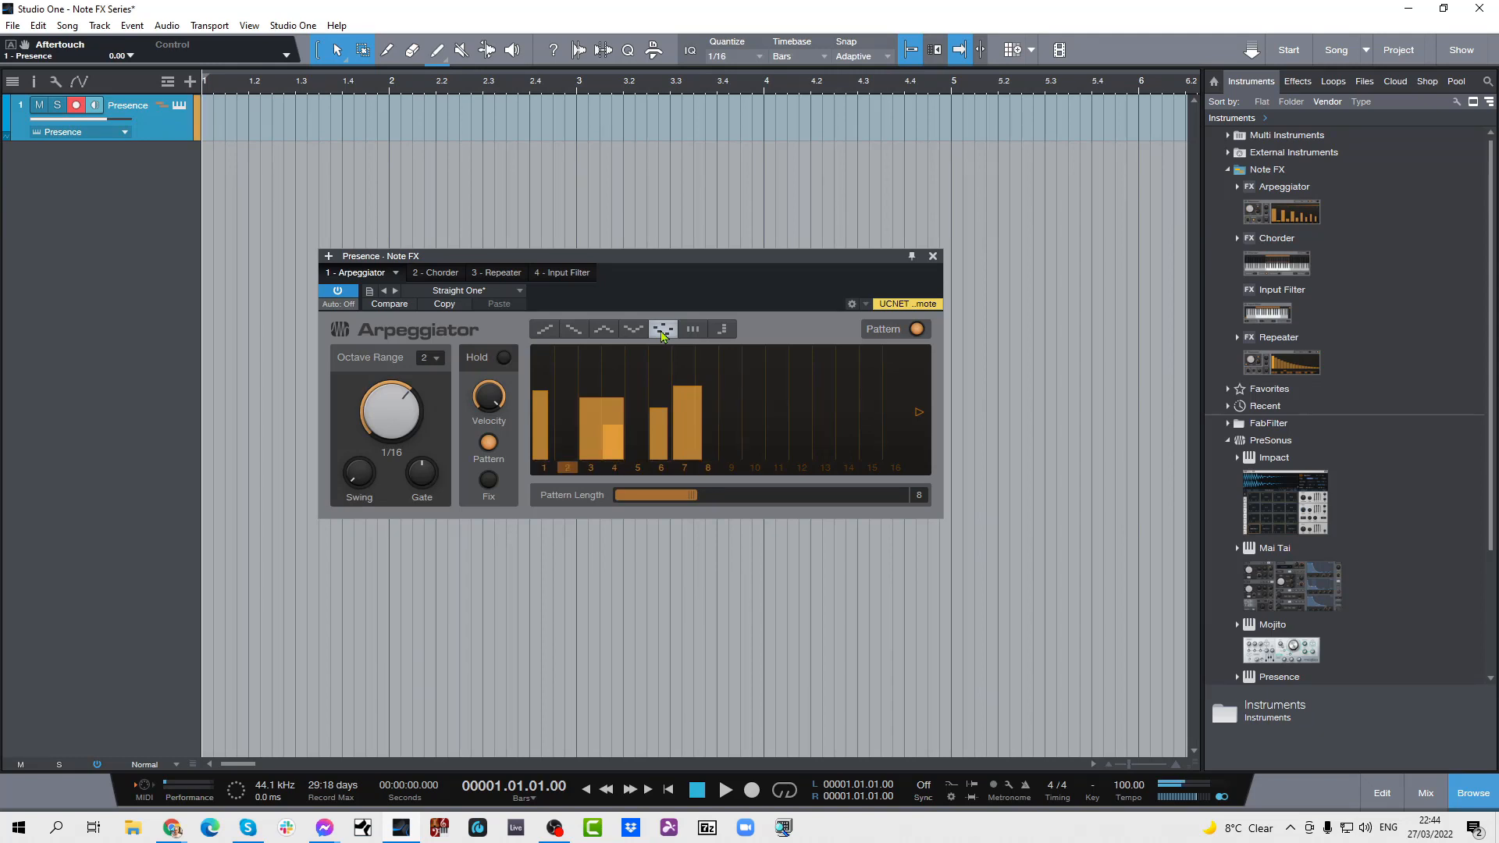
pyautogui.click(552, 329)
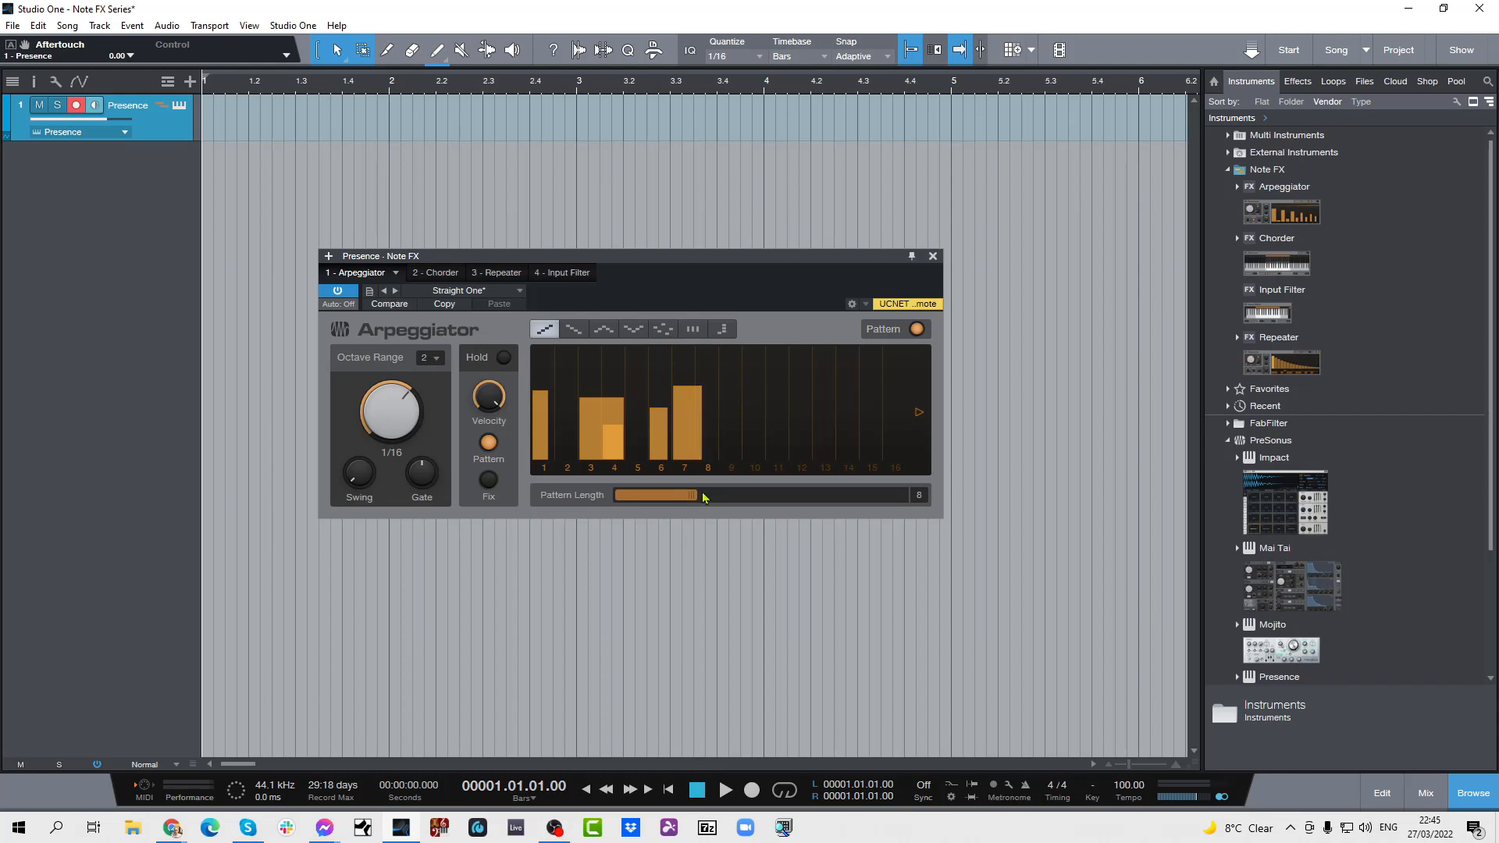
# - Extend the pattern length to 16 and add notes on step 9 and on step 10 at 51% velocity
pyautogui.moveTo(697, 497); pyautogui.dragTo(743, 493)
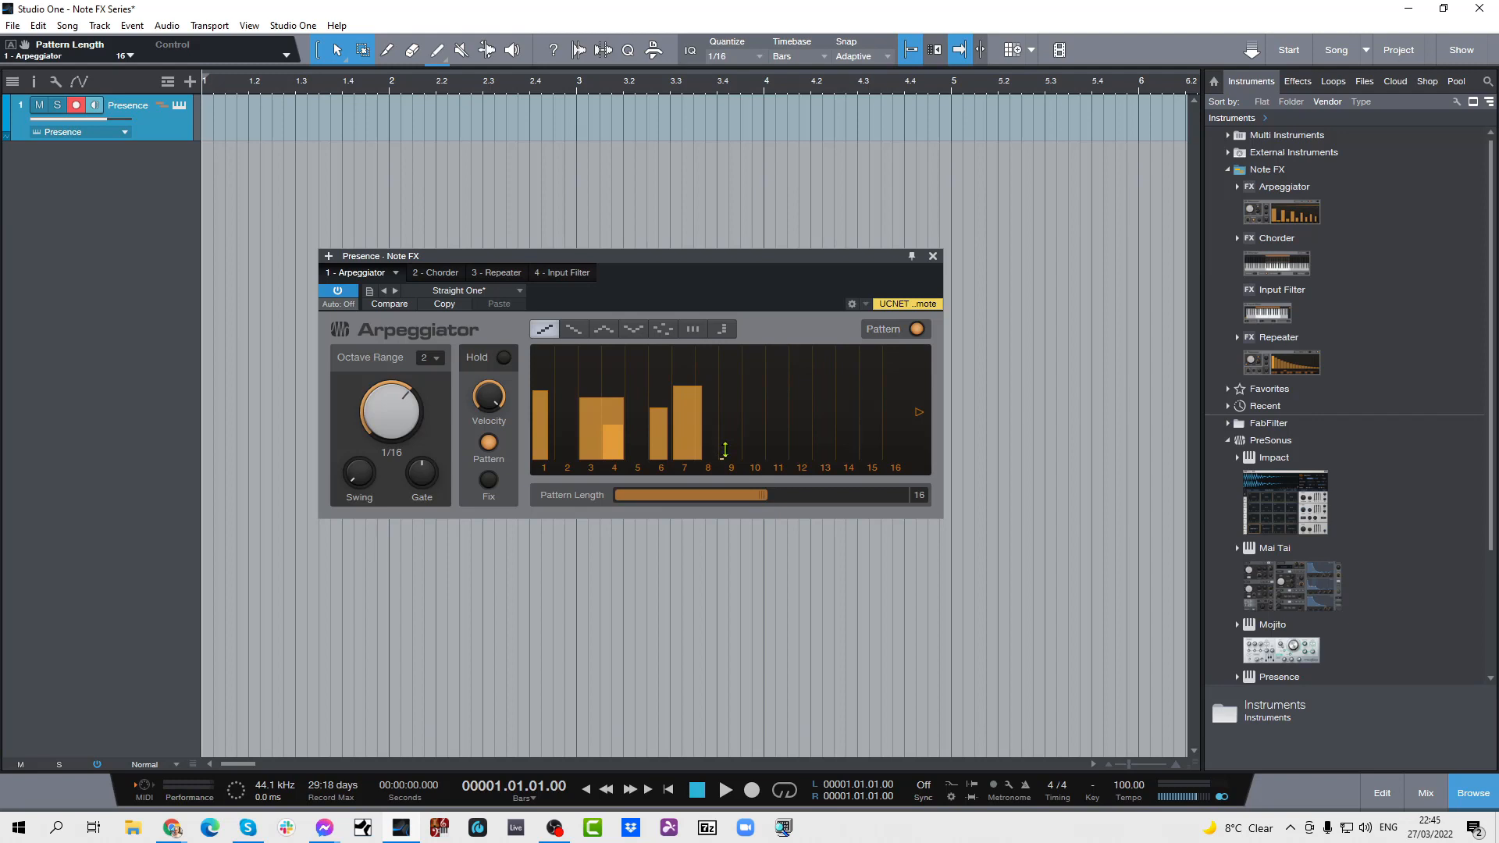
pyautogui.moveTo(725, 450); pyautogui.dragTo(746, 379)
pyautogui.moveTo(750, 450); pyautogui.dragTo(755, 403)
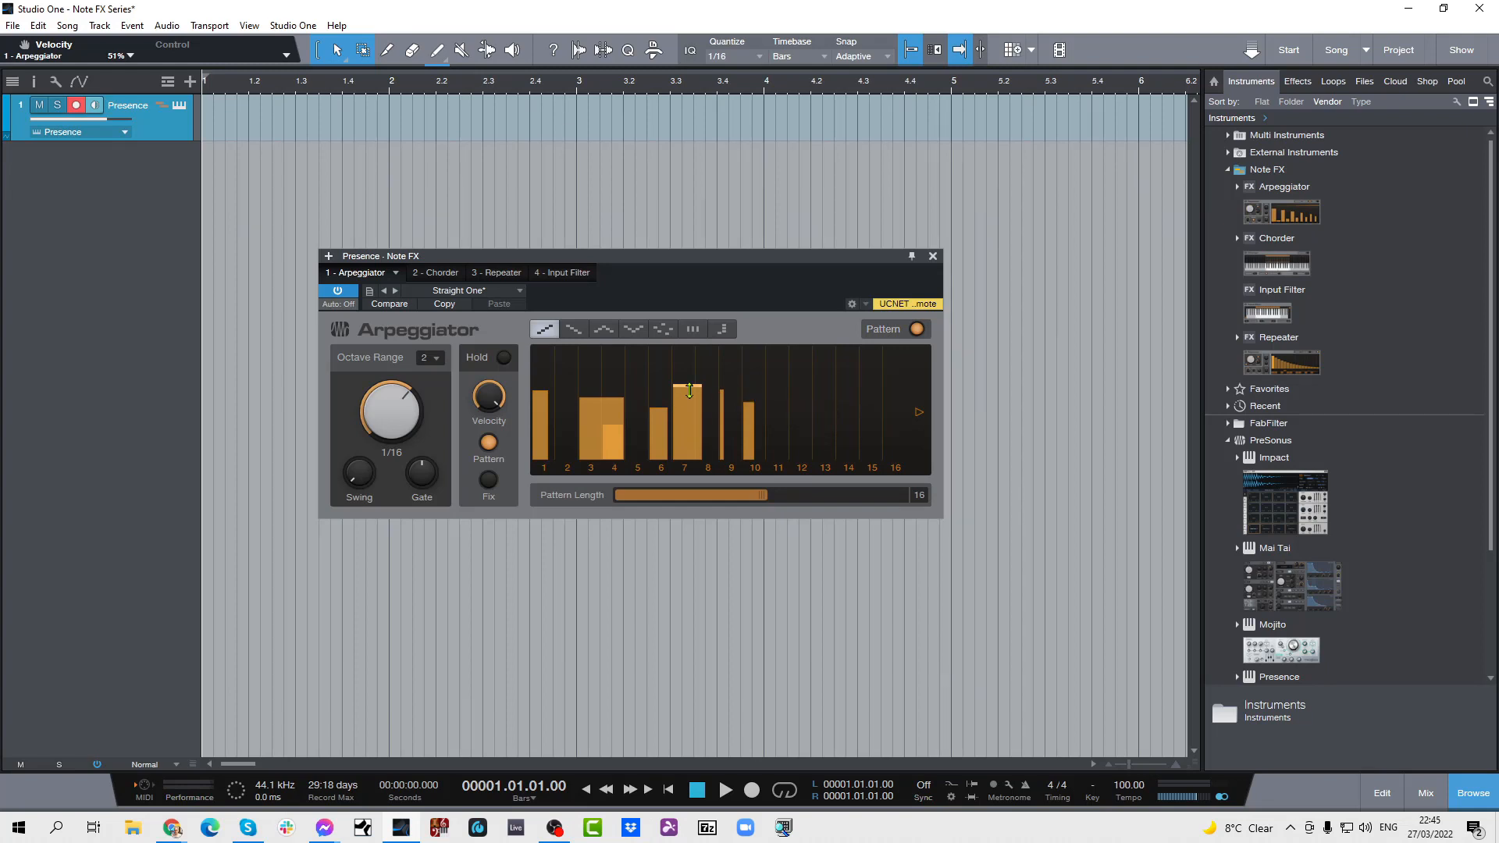
# - Lower the velocity and shorten the gate of step 7, and adjust the notes on steps 3 and 4
pyautogui.moveTo(689, 386)
pyautogui.moveTo(689, 386); pyautogui.dragTo(690, 424)
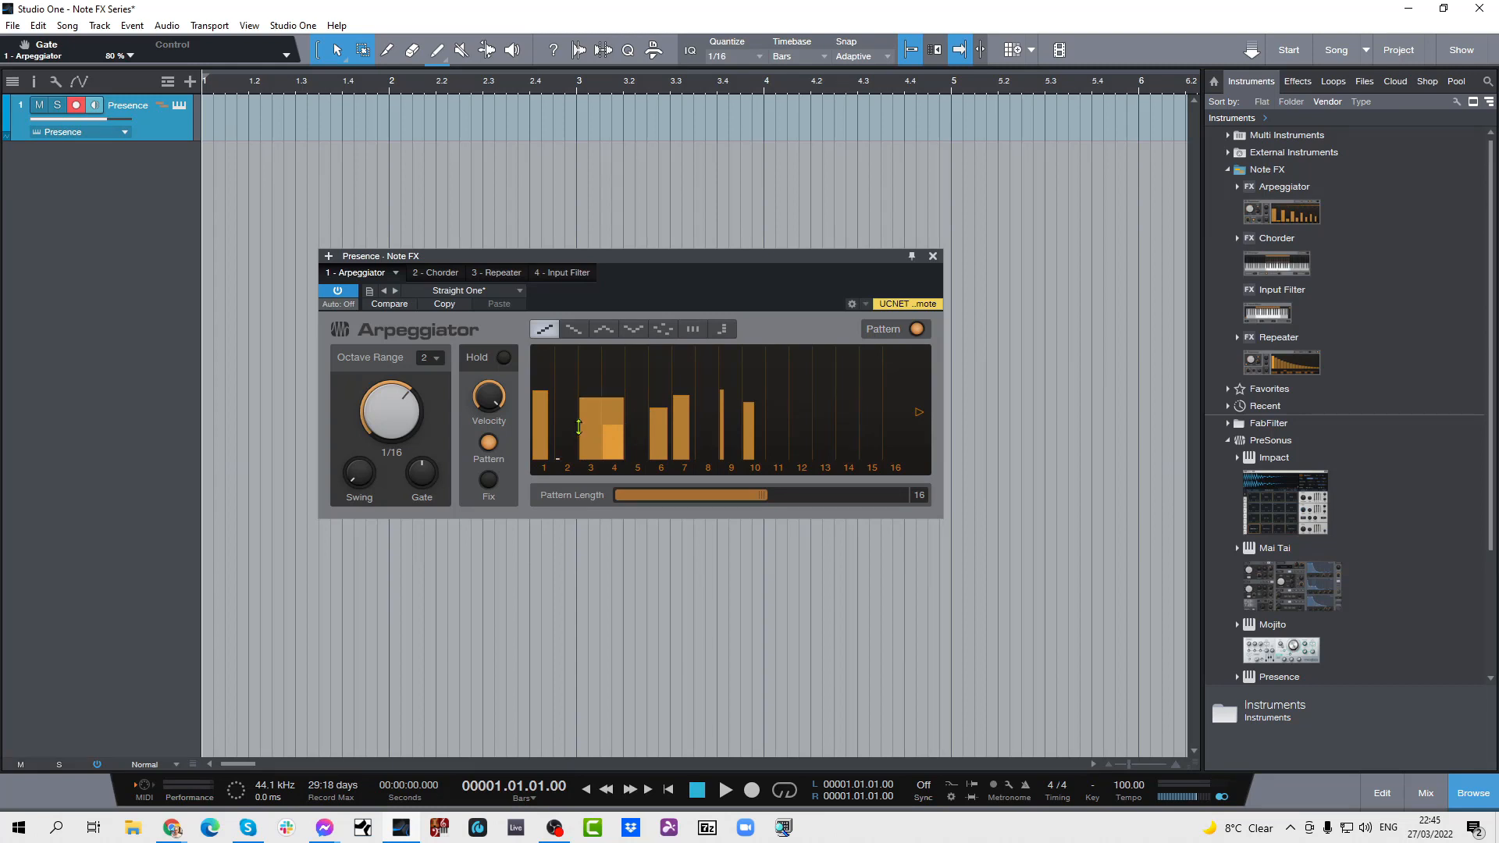
pyautogui.moveTo(623, 415); pyautogui.dragTo(606, 390)
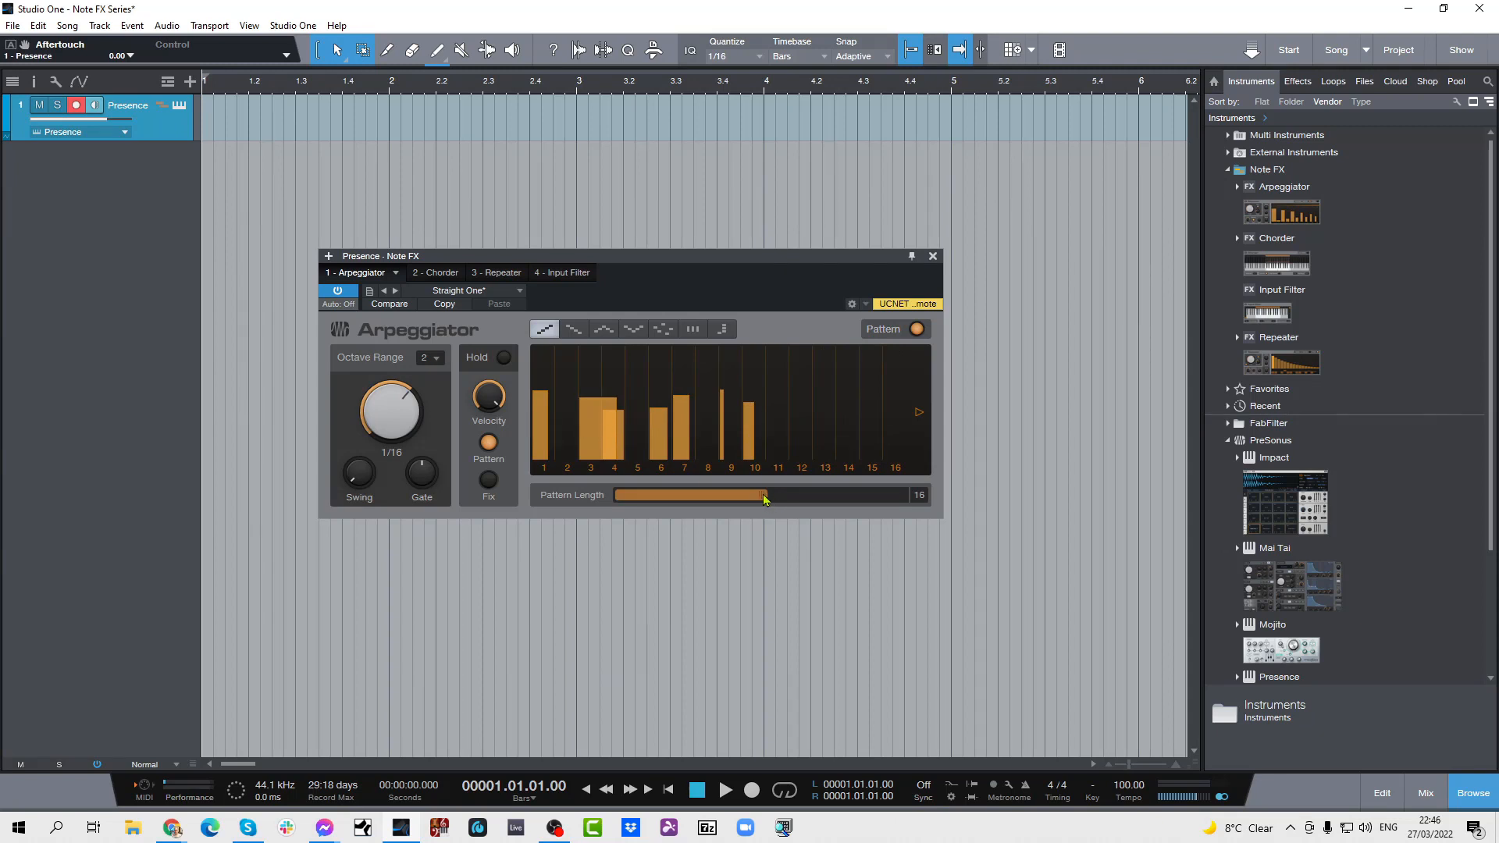
# - Set the pattern length to 12 and switch the play mode to input order
pyautogui.moveTo(764, 497); pyautogui.dragTo(749, 497)
pyautogui.click(723, 329)
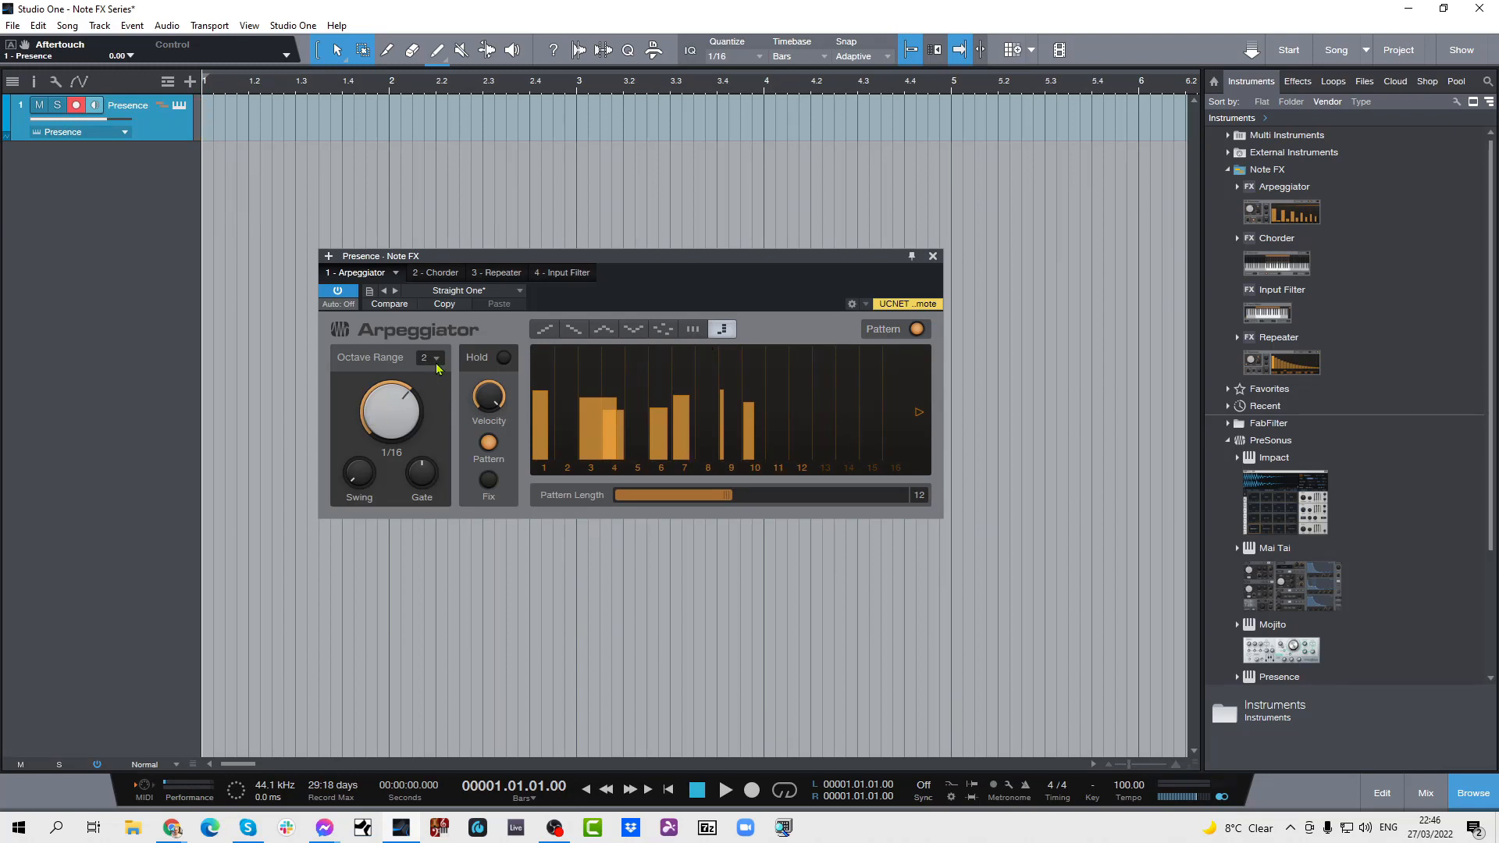
pyautogui.scroll(1, 440, 366)
# - Load the Swinging Chords preset and slightly lower the velocity of step 1
pyautogui.click(518, 292)
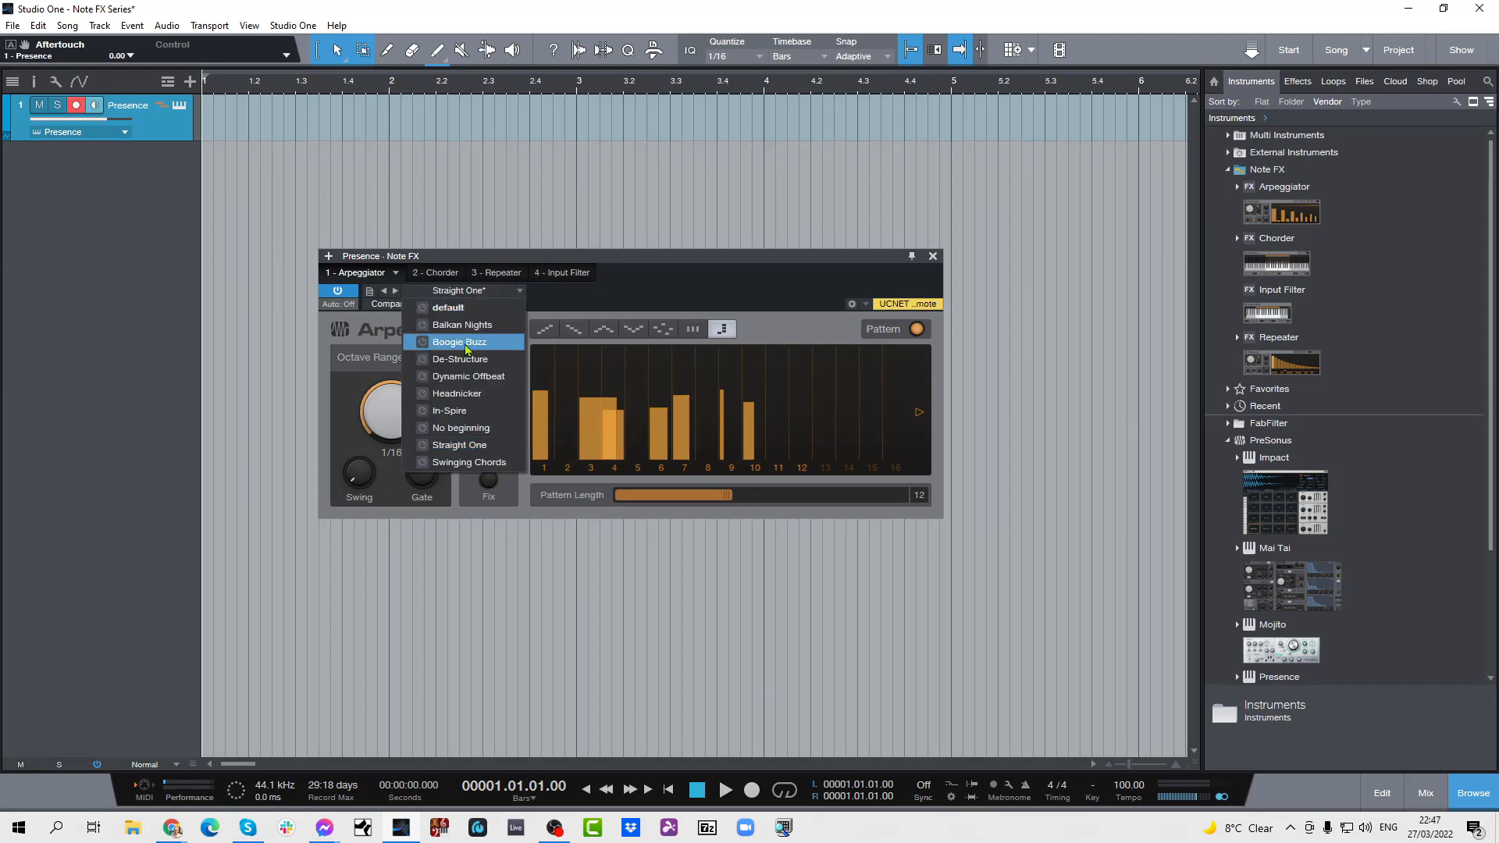
pyautogui.click(460, 462)
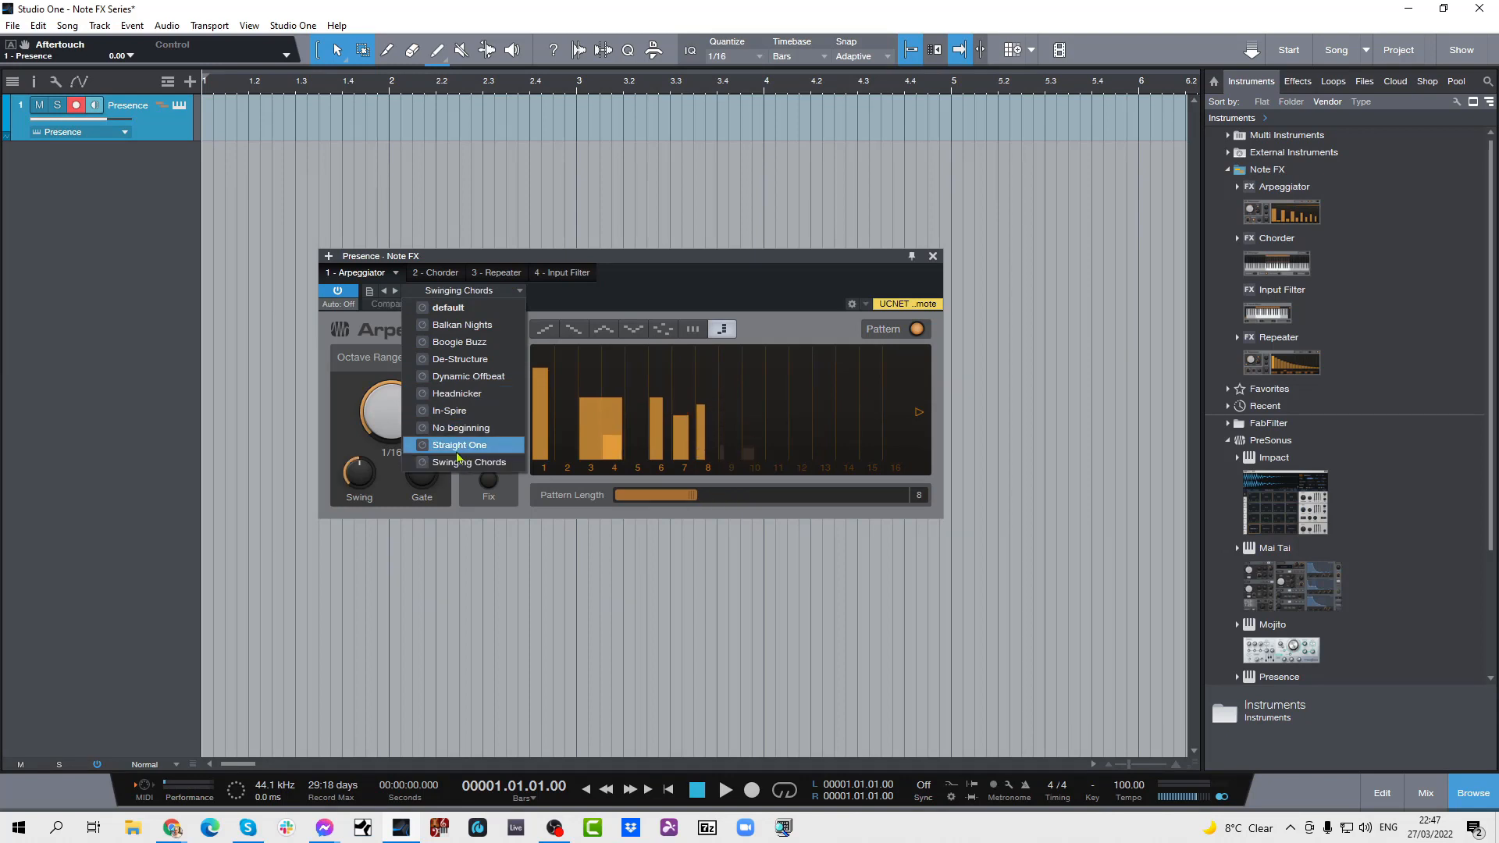
pyautogui.click(675, 287)
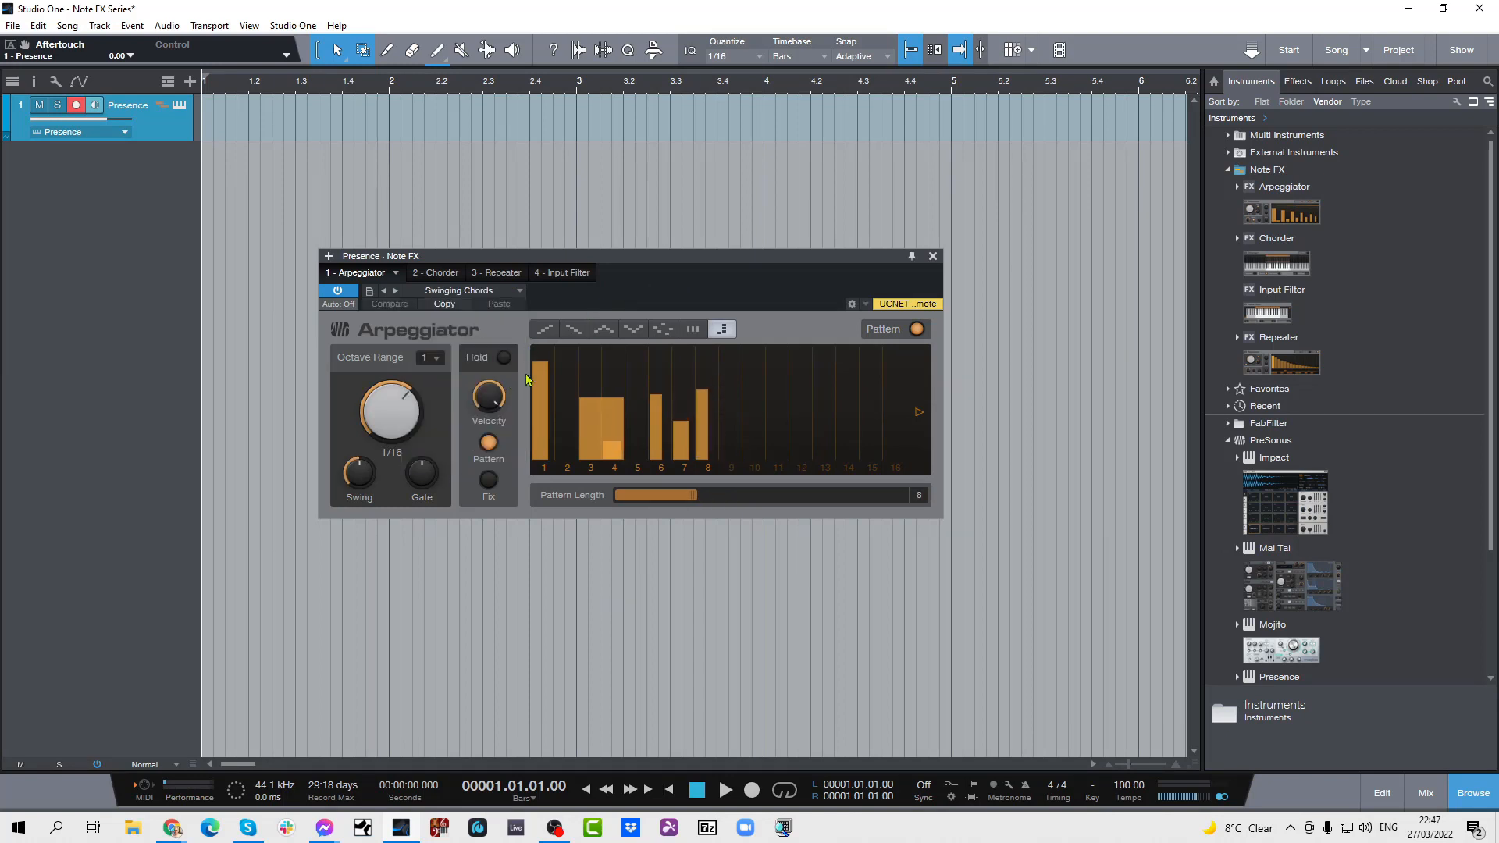
pyautogui.moveTo(537, 361); pyautogui.dragTo(537, 379)
# - Set the Arpeggiator rate to 1/8 and open the Chorder's settings
pyautogui.moveTo(370, 387); pyautogui.dragTo(400, 414)
pyautogui.scroll(-1, 399, 414)
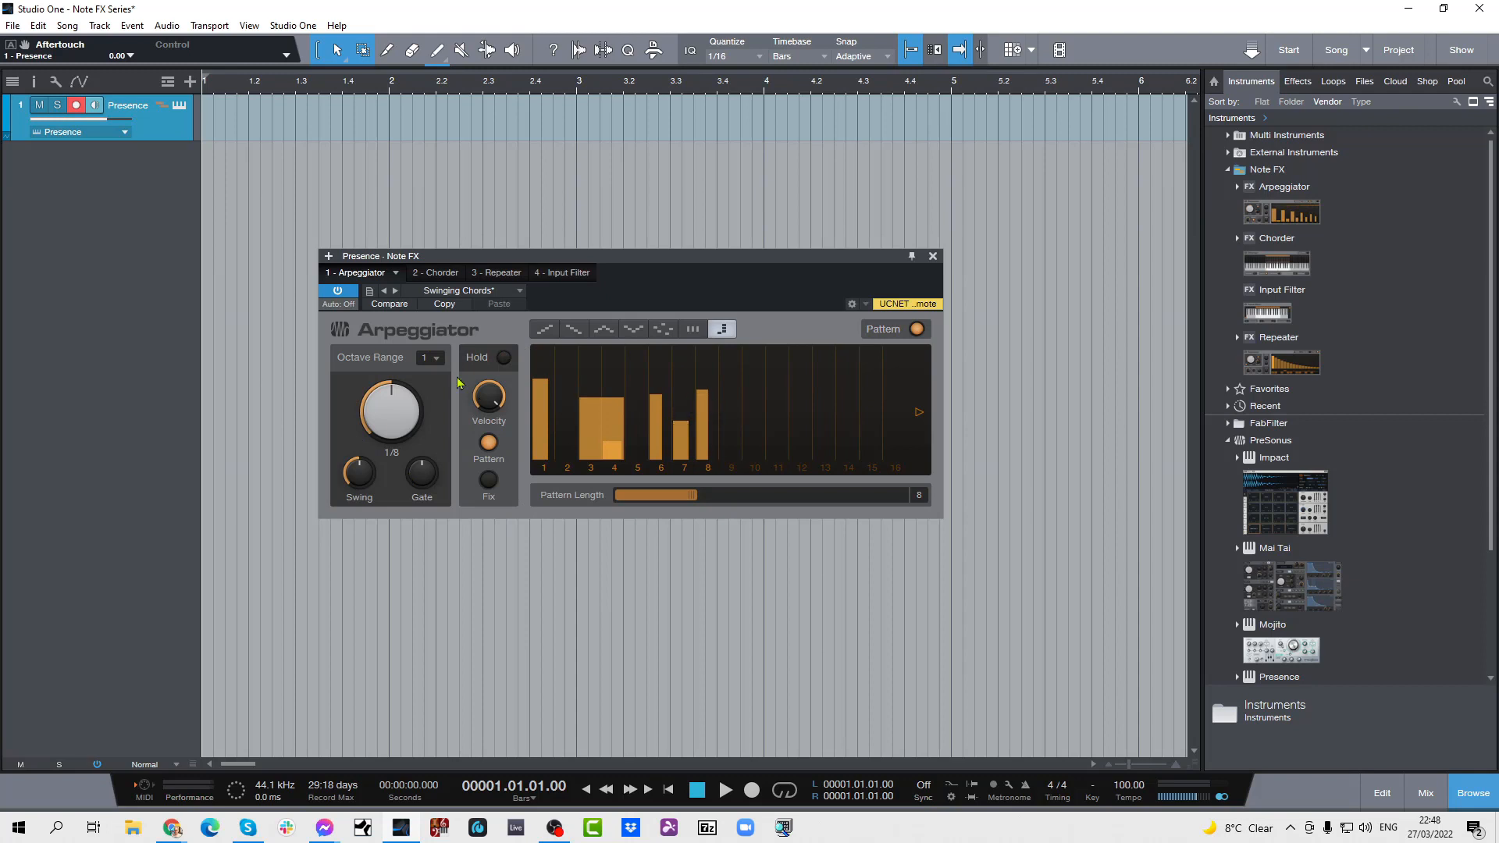
pyautogui.click(438, 274)
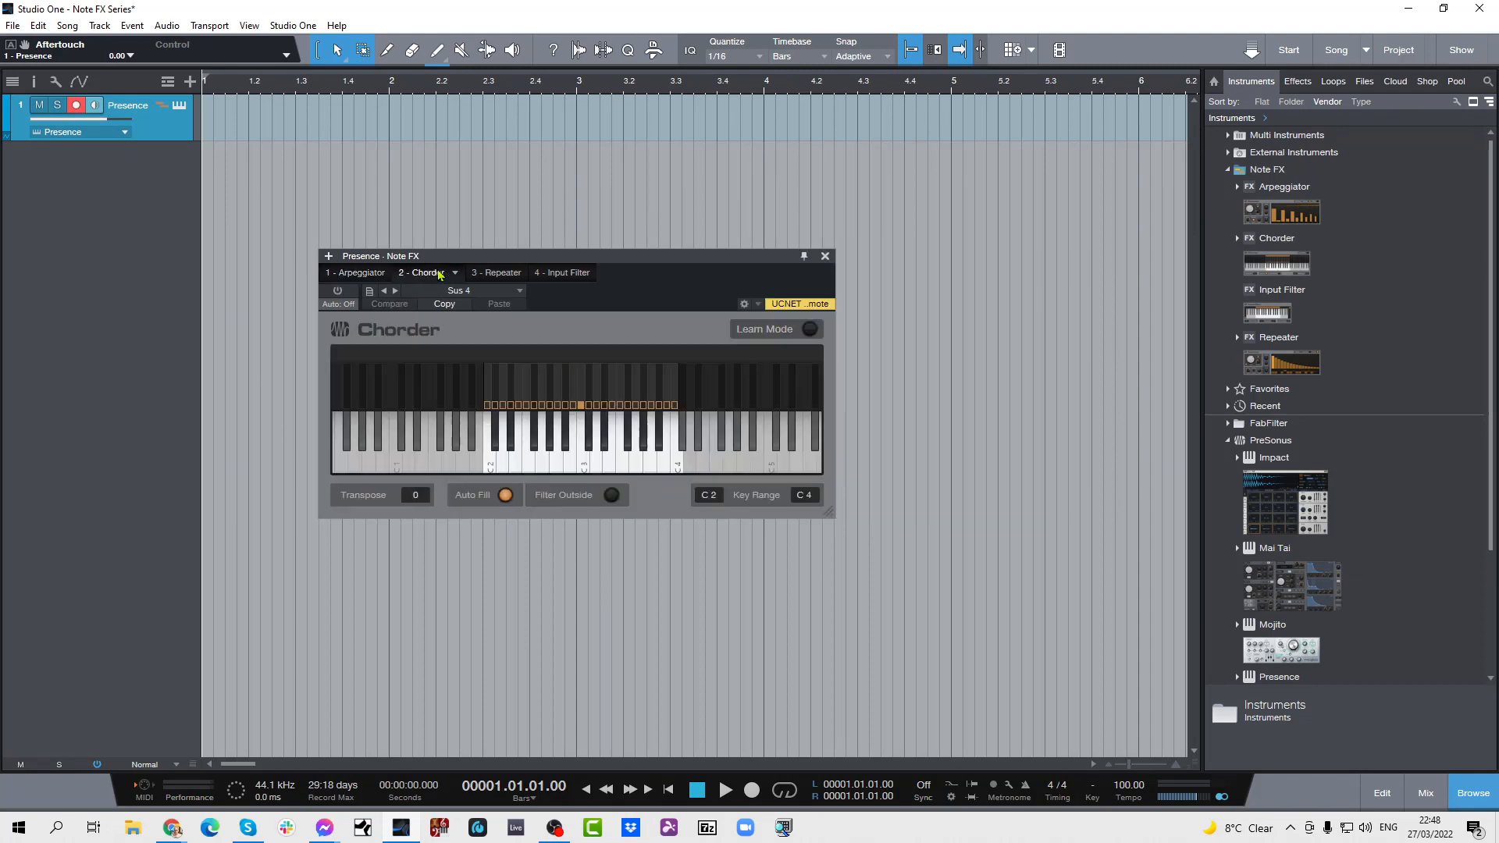